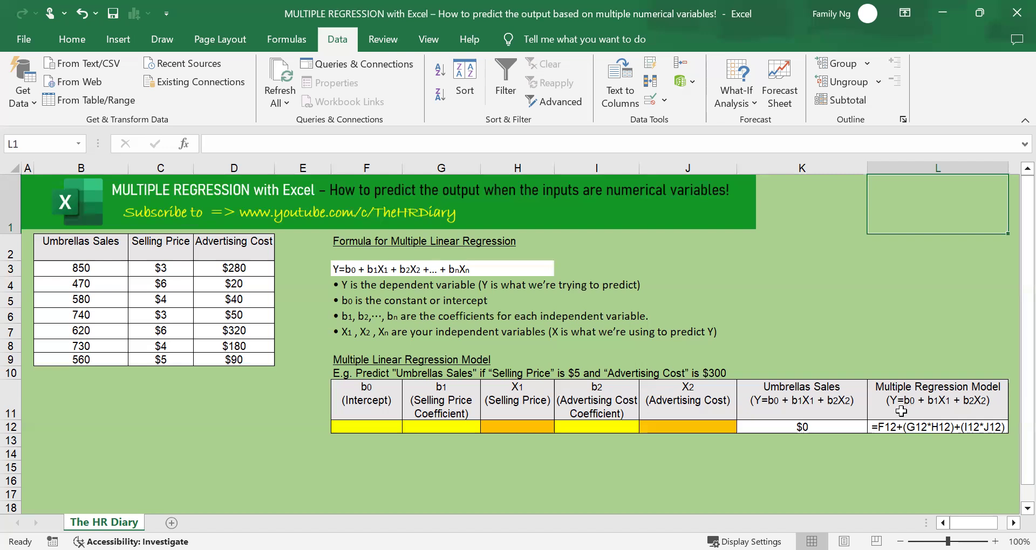
# Examine the Umbrellas Sales column as the dependent variable and the Selling Price and Advertising Cost columns as the independent variables.
pyautogui.click(769, 332)
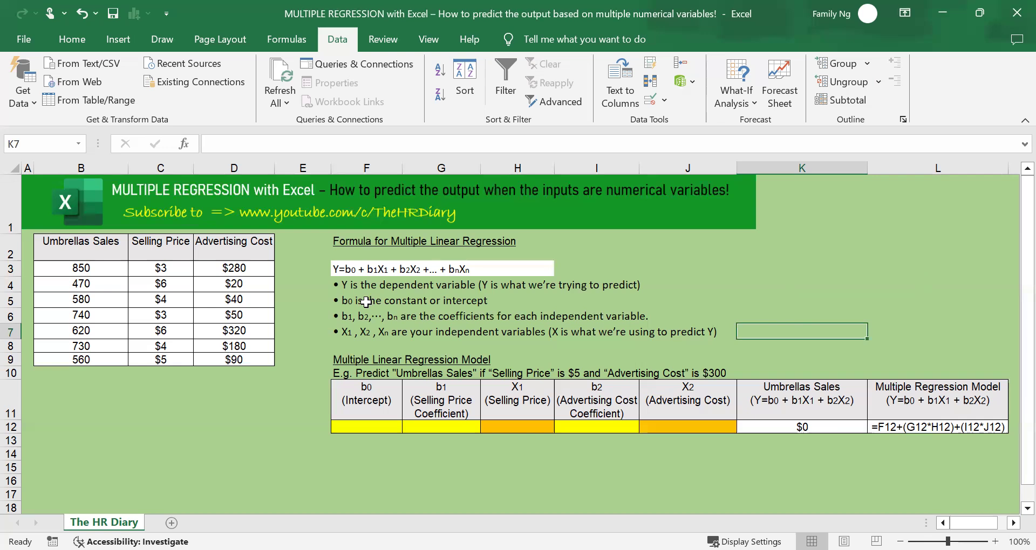
pyautogui.click(86, 248)
pyautogui.moveTo(82, 287); pyautogui.dragTo(78, 360)
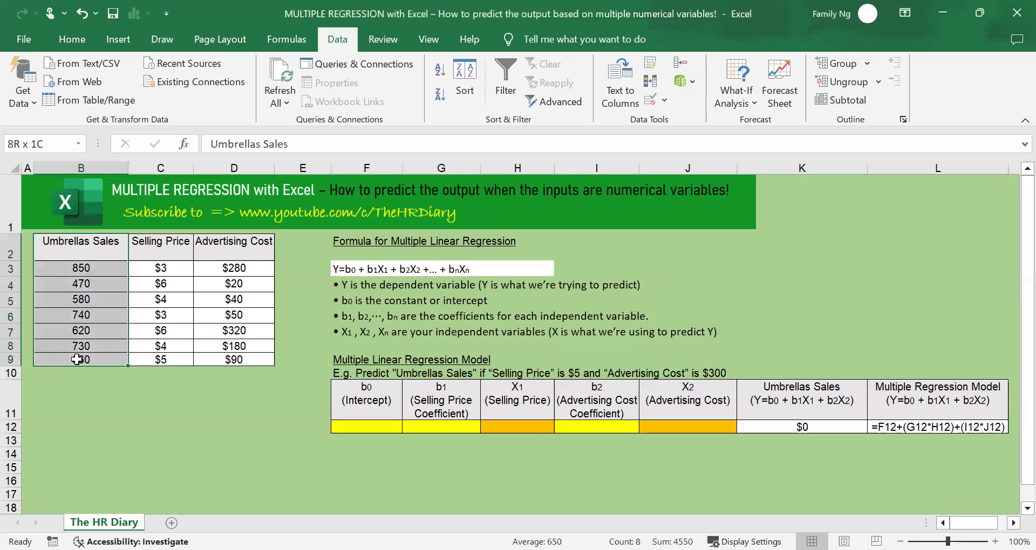
pyautogui.moveTo(162, 254); pyautogui.dragTo(218, 356)
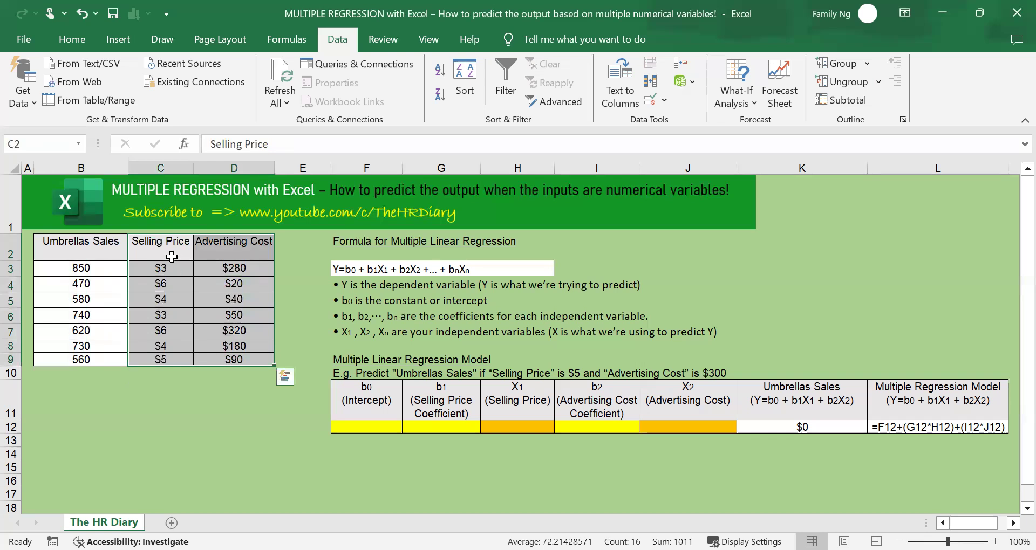
pyautogui.click(236, 253)
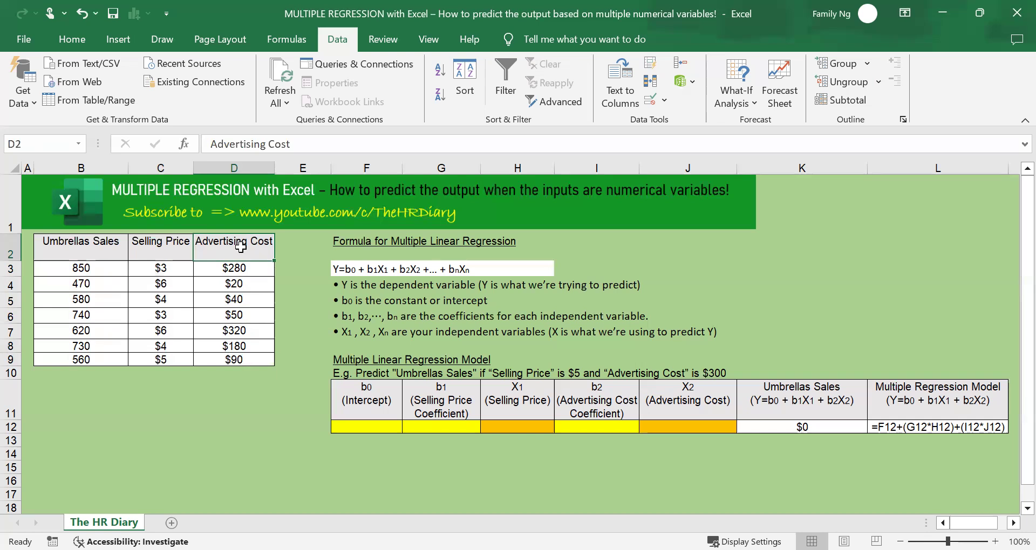
pyautogui.moveTo(173, 250); pyautogui.dragTo(228, 353)
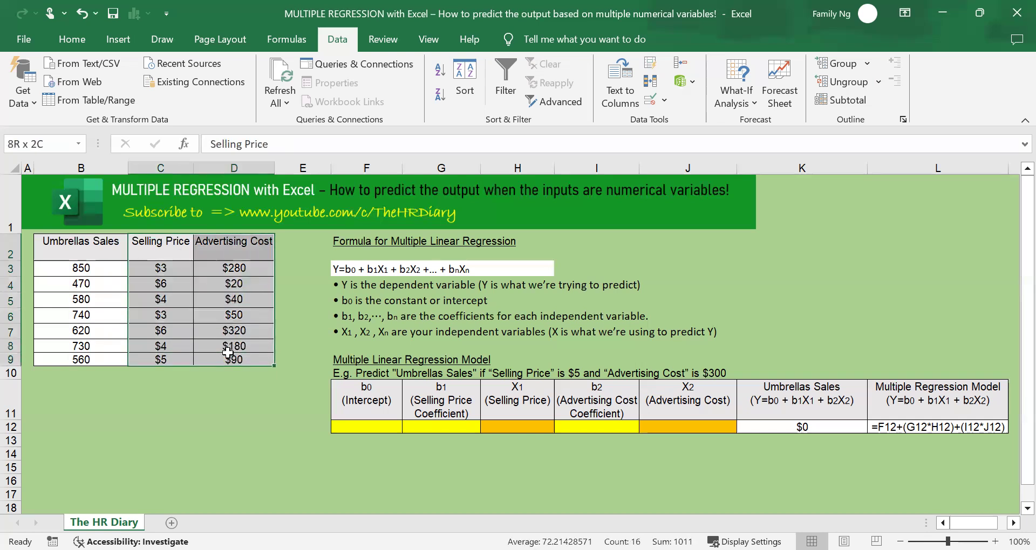
pyautogui.moveTo(89, 246); pyautogui.dragTo(81, 354)
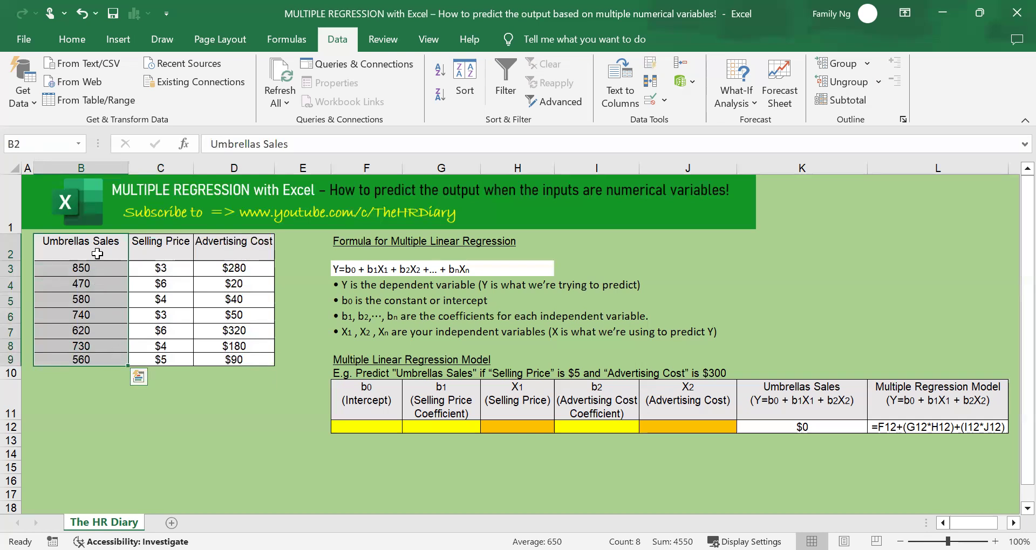
pyautogui.click(177, 244)
pyautogui.moveTo(177, 243); pyautogui.dragTo(171, 363)
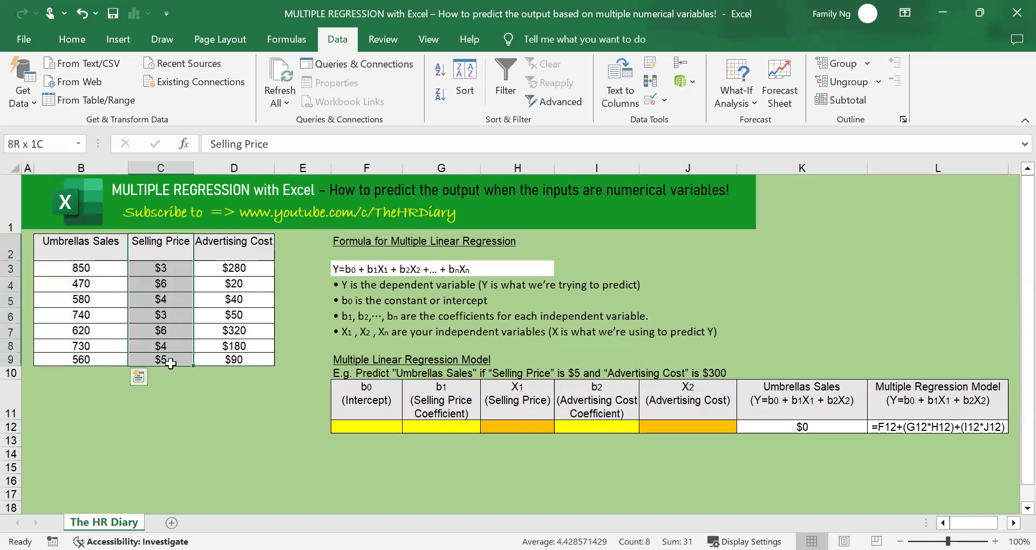
pyautogui.moveTo(234, 251); pyautogui.dragTo(222, 352)
pyautogui.click(230, 373)
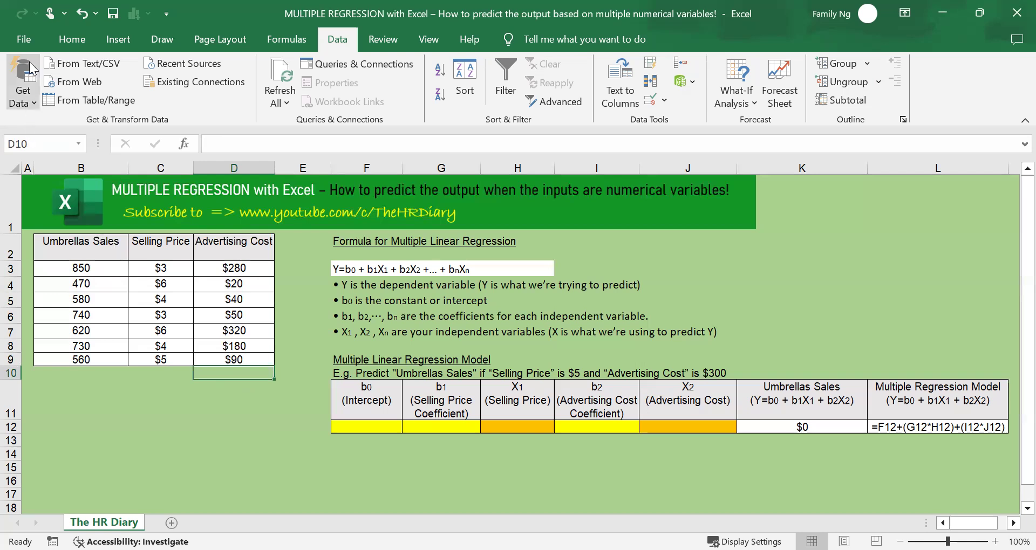
# Open the Add-ins page of the Excel options.
pyautogui.click(35, 39)
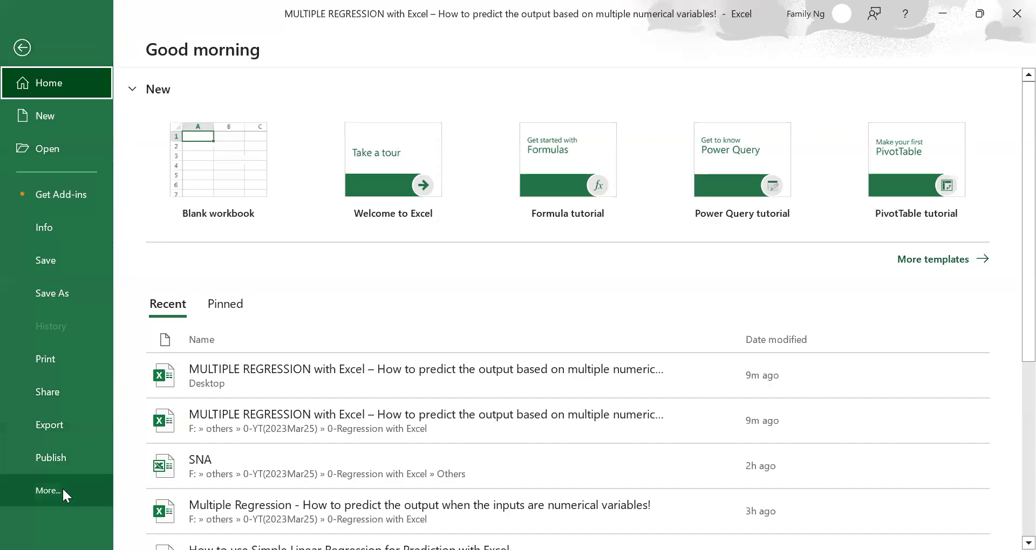
pyautogui.click(104, 477)
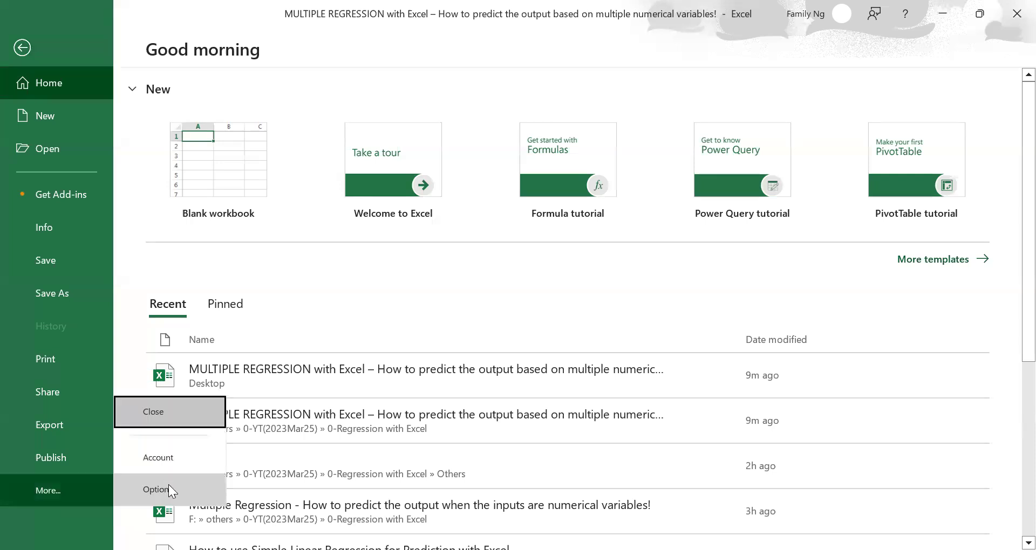
pyautogui.click(162, 489)
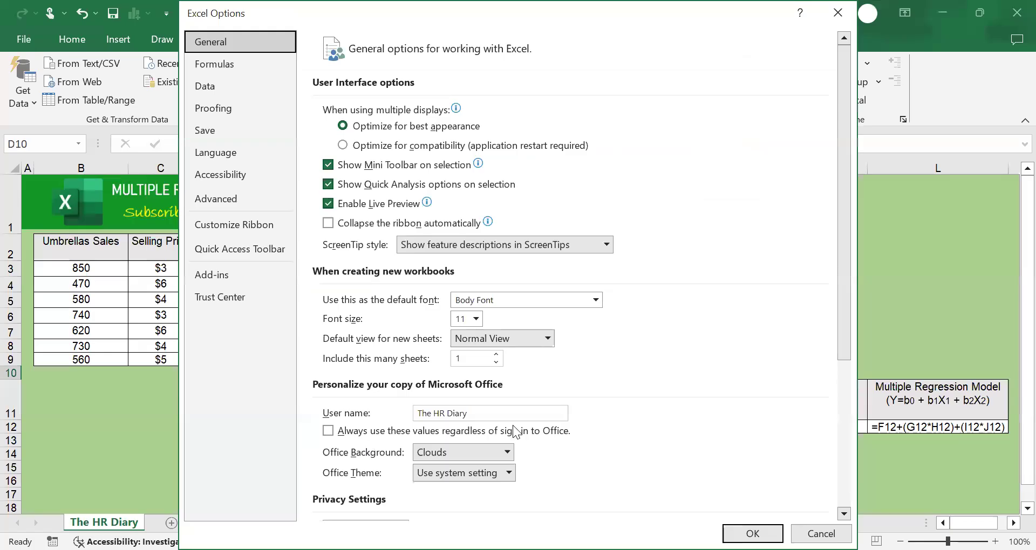
pyautogui.scroll(-3, 359, 361)
pyautogui.click(230, 284)
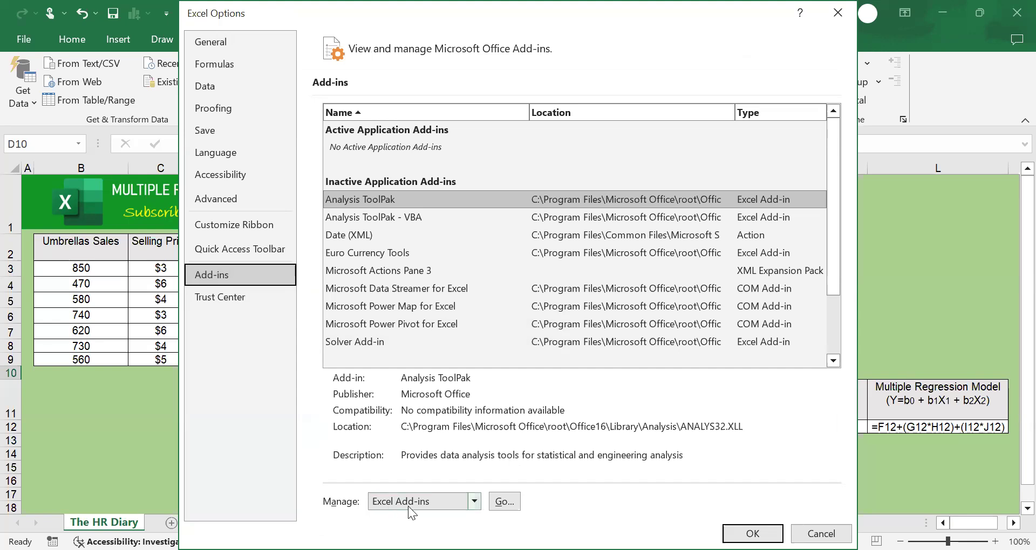
# Manage the Excel Add-ins and enable the Analysis ToolPak.
pyautogui.click(475, 501)
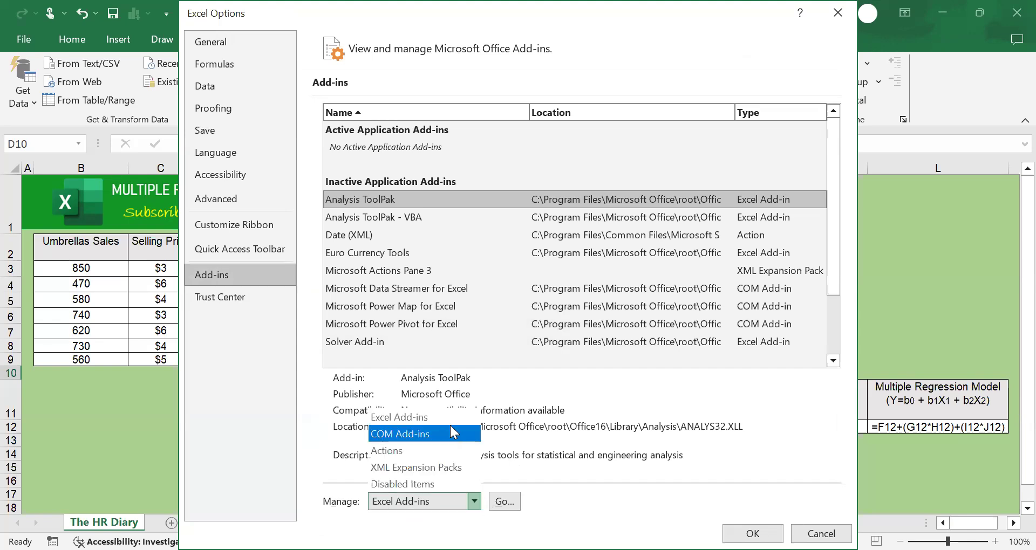
pyautogui.click(451, 418)
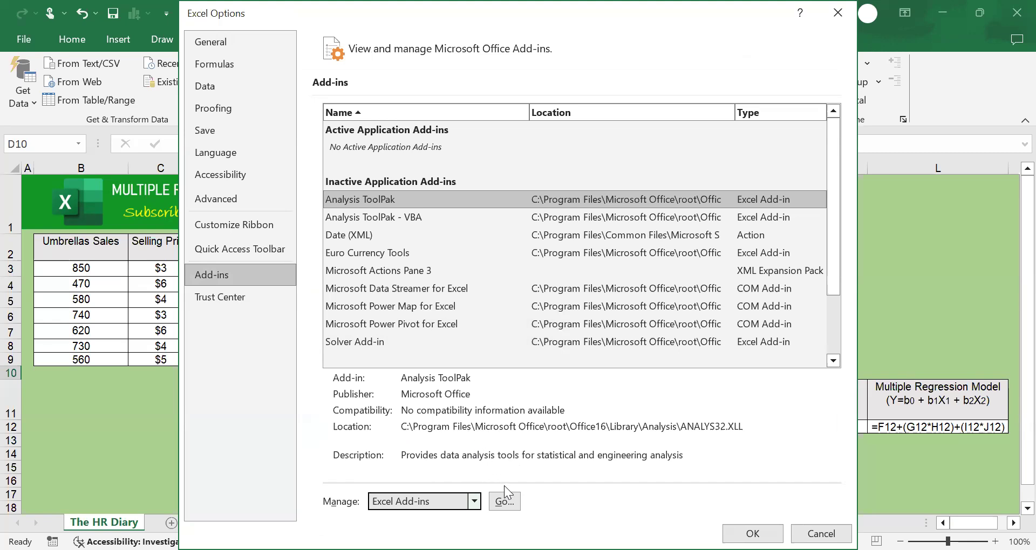
pyautogui.click(508, 504)
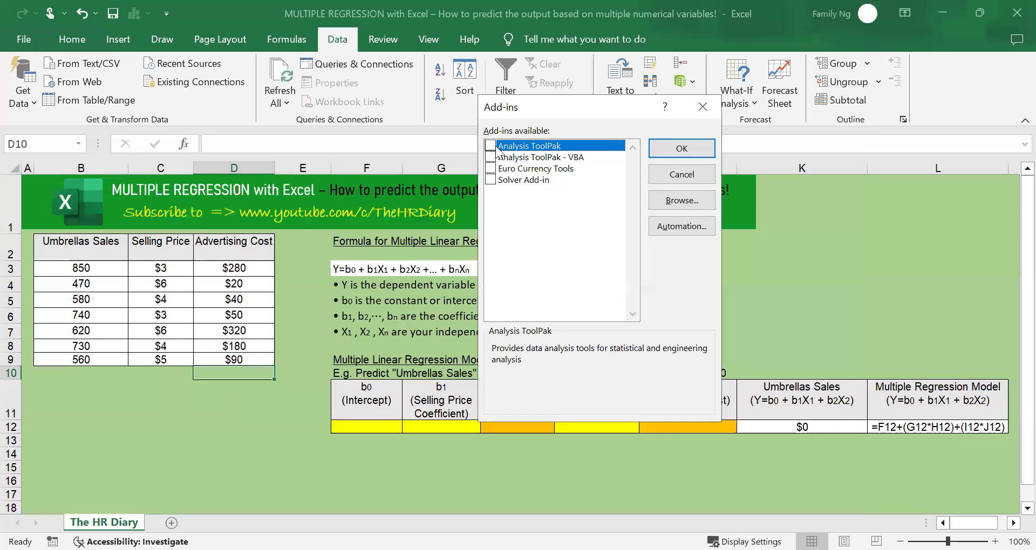
pyautogui.click(490, 146)
pyautogui.click(698, 148)
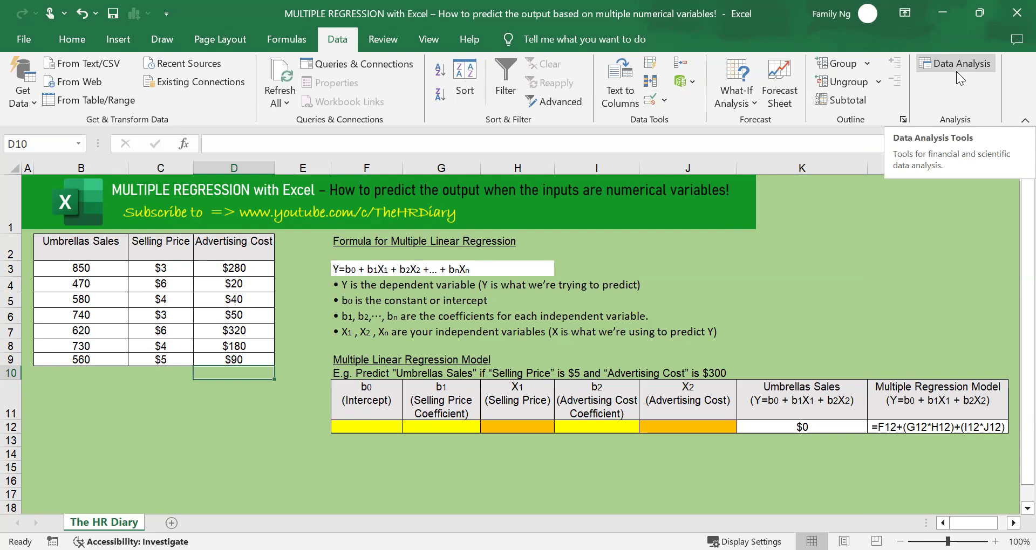
# Select the data table B2:D9 and start the Regression tool from the data analysis tools.
pyautogui.moveTo(78, 241); pyautogui.dragTo(238, 360)
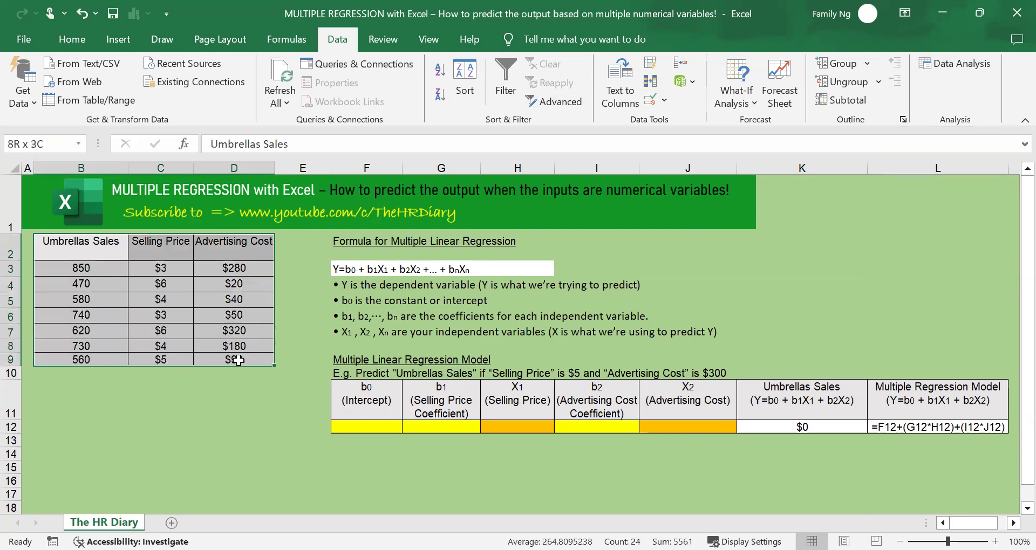
pyautogui.moveTo(238, 359); pyautogui.dragTo(238, 359)
pyautogui.click(958, 67)
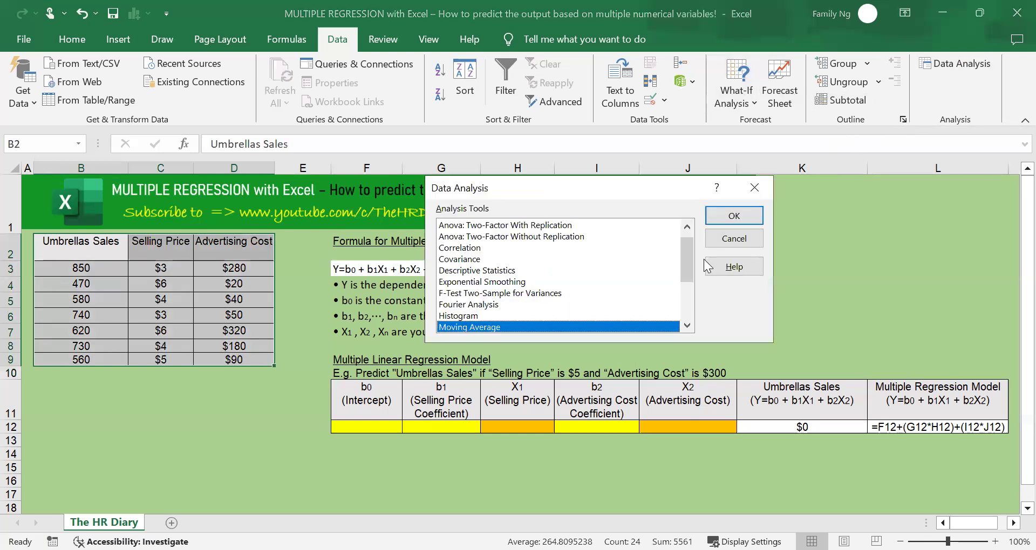
pyautogui.moveTo(690, 251); pyautogui.dragTo(688, 272)
pyautogui.click(541, 305)
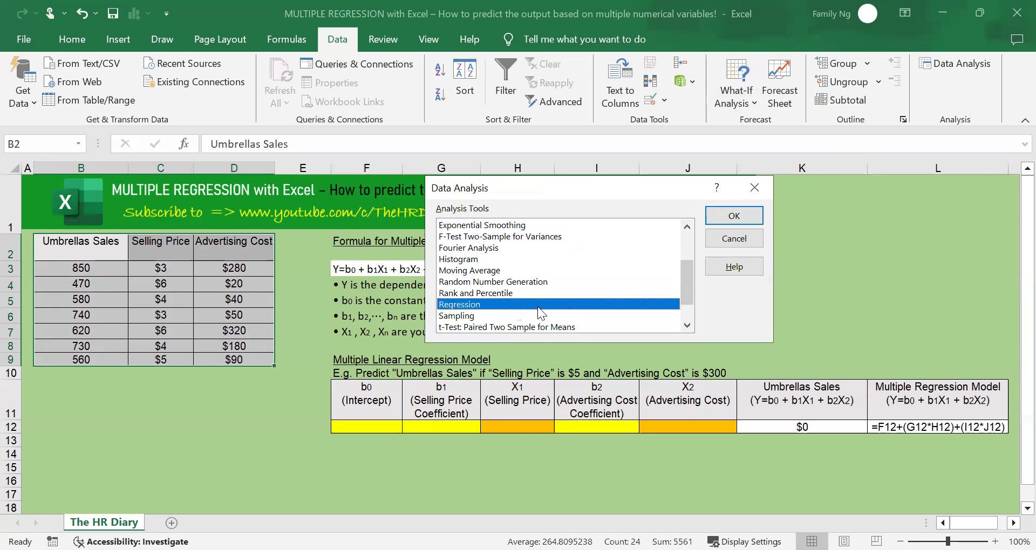
pyautogui.click(755, 221)
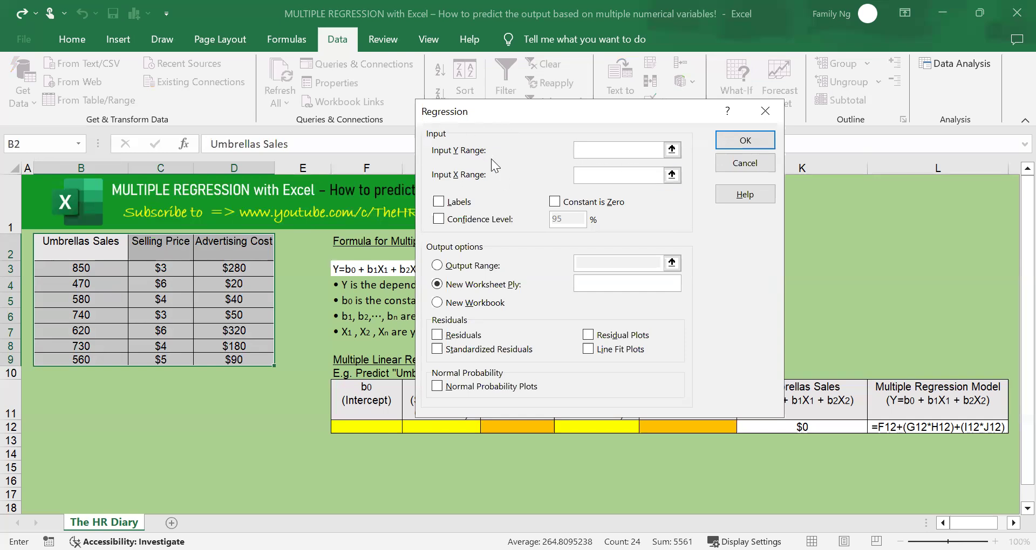
# Set the regression's Input Y Range to the Umbrellas Sales column, $B$2:$B$9, including its header.
pyautogui.click(672, 150)
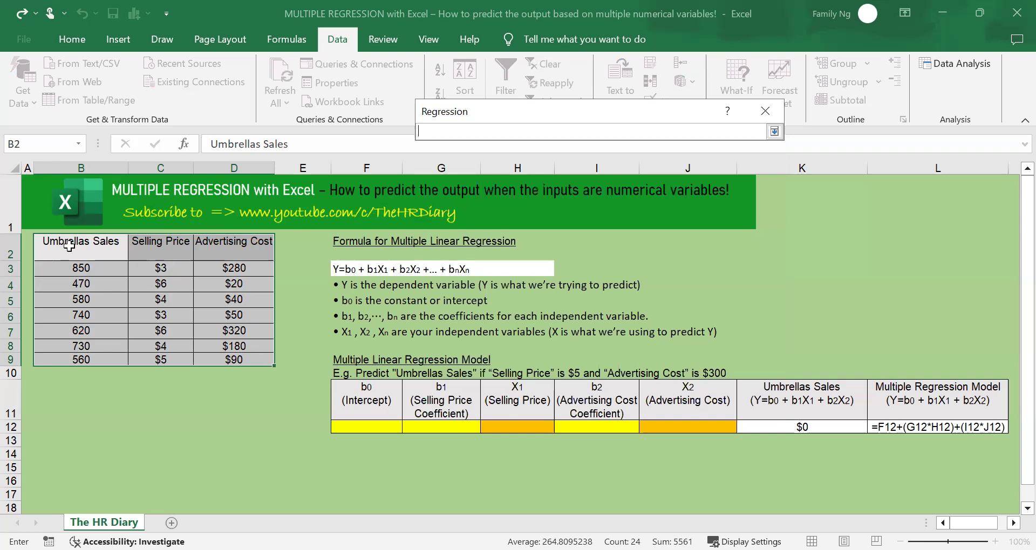
pyautogui.moveTo(77, 244); pyautogui.dragTo(72, 362)
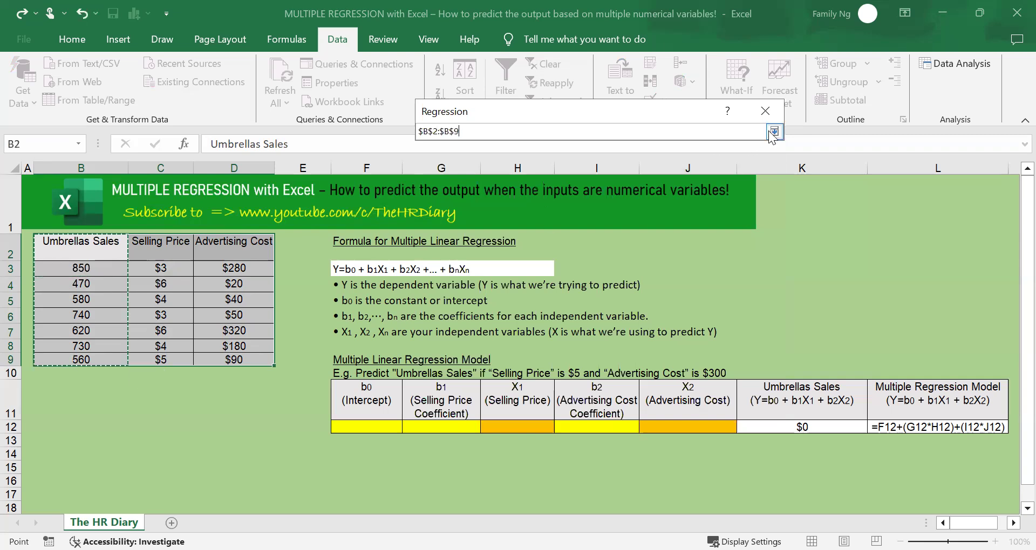
pyautogui.click(774, 131)
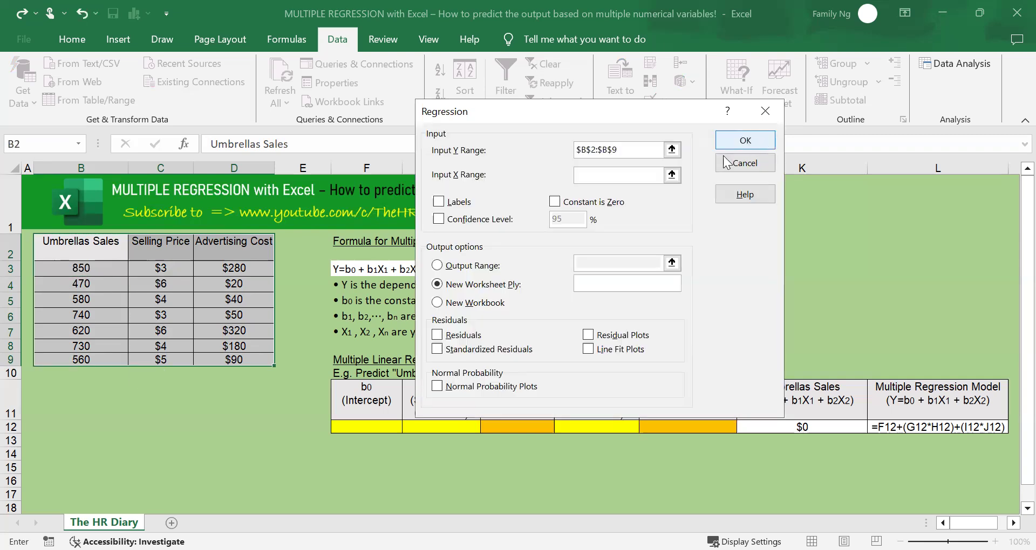
# Set the regression's Input X Range to the Selling Price and Advertising Cost columns, $C$2:$D$9, including headers.
pyautogui.click(580, 177)
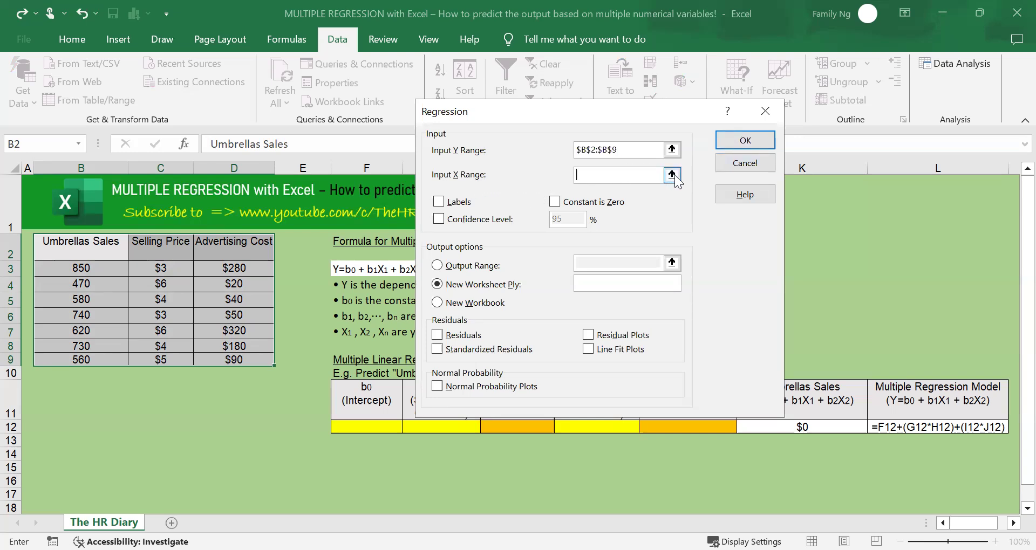
pyautogui.click(169, 244)
pyautogui.click(170, 244)
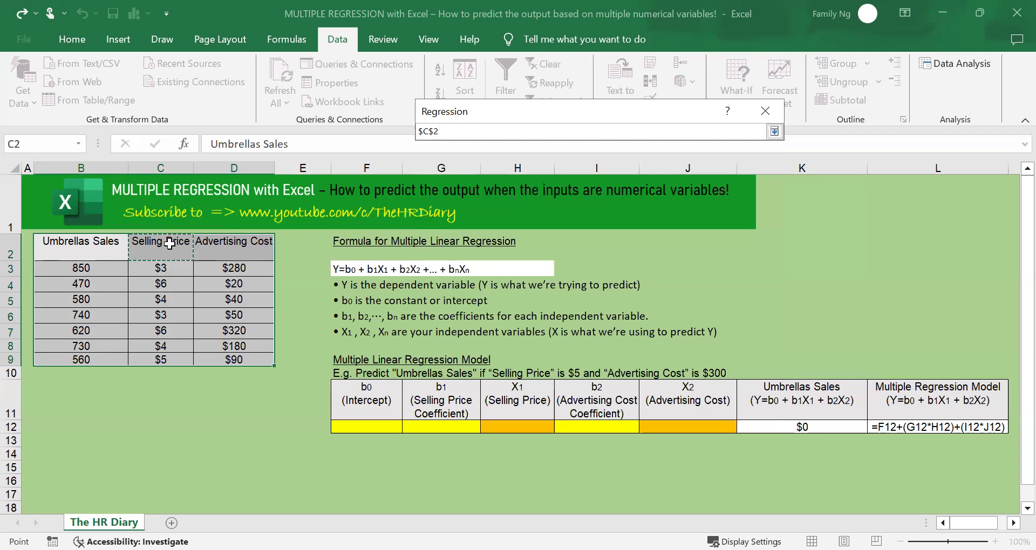
pyautogui.moveTo(169, 244); pyautogui.dragTo(252, 358)
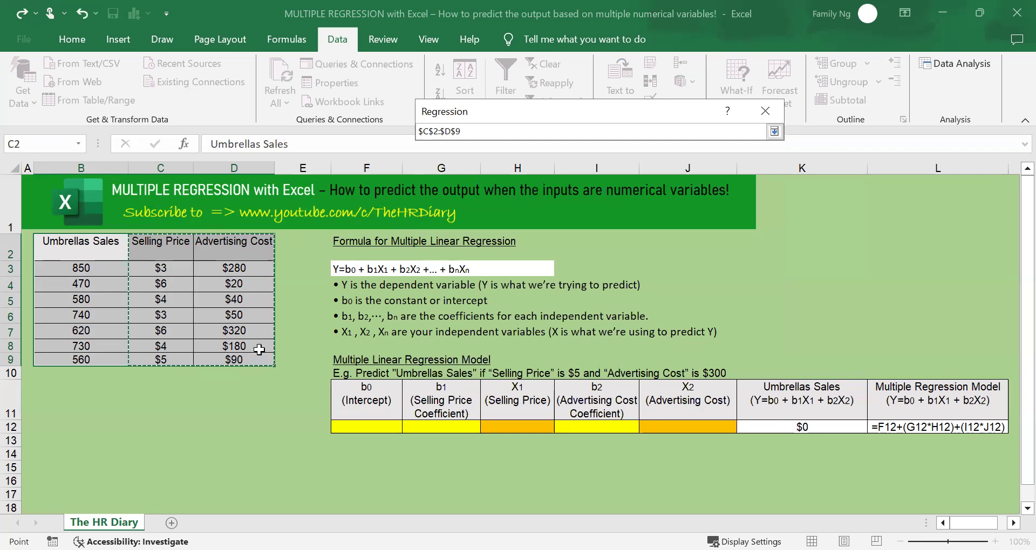
pyautogui.click(774, 131)
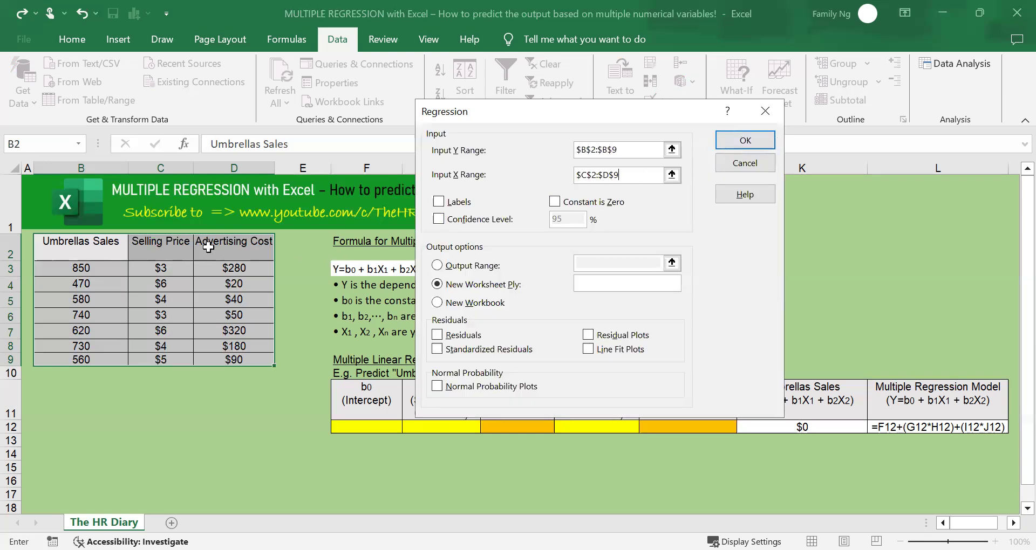
# Enable Labels, set the Output Range to $B$14 on the current sheet, and run the regression.
pyautogui.click(439, 204)
pyautogui.click(442, 265)
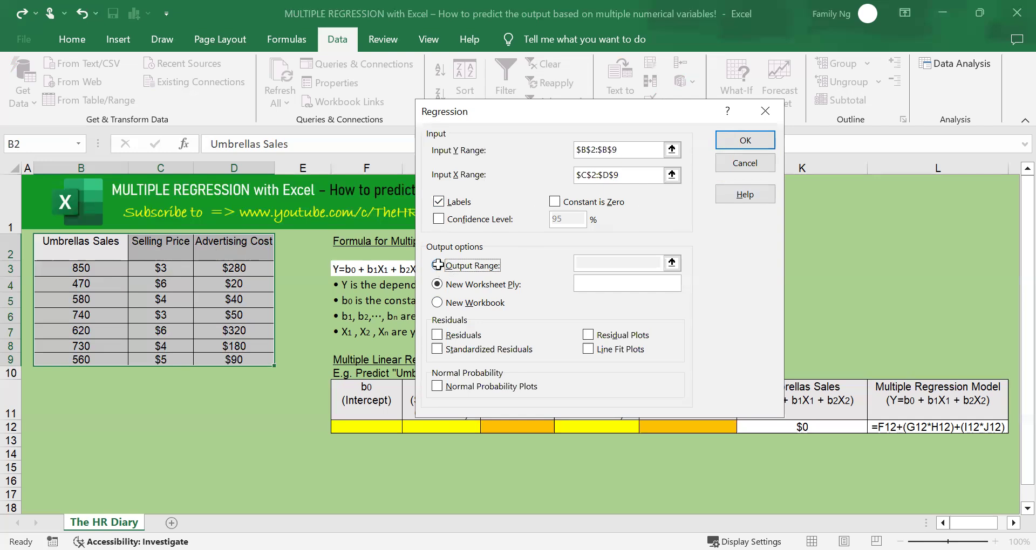
pyautogui.click(668, 261)
pyautogui.click(86, 453)
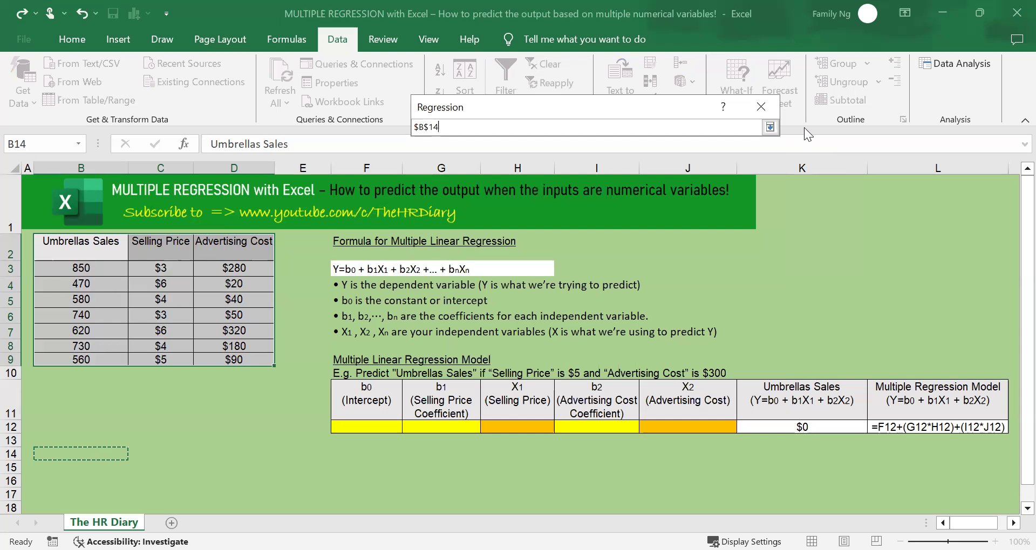
pyautogui.click(771, 127)
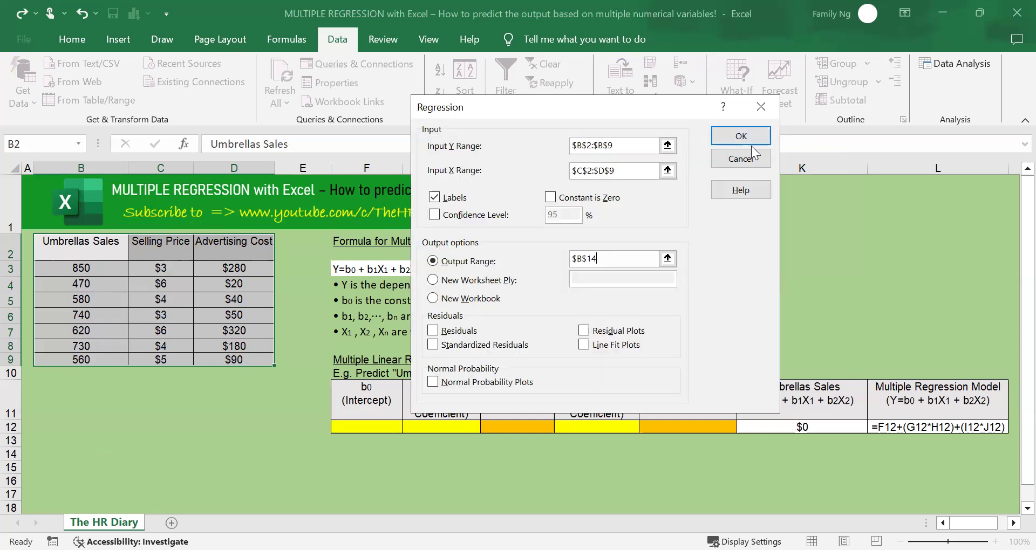
pyautogui.click(752, 136)
pyautogui.click(752, 136)
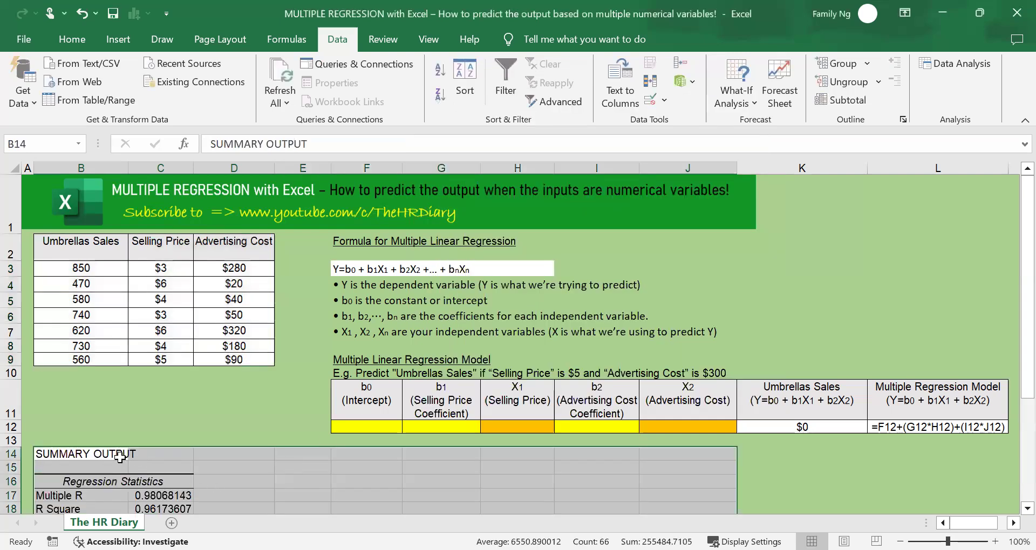
# Review the regression summary output below the data, including the regression statistics, ANOVA and coefficients tables.
pyautogui.scroll(-3, 161, 475)
pyautogui.scroll(-2, 164, 403)
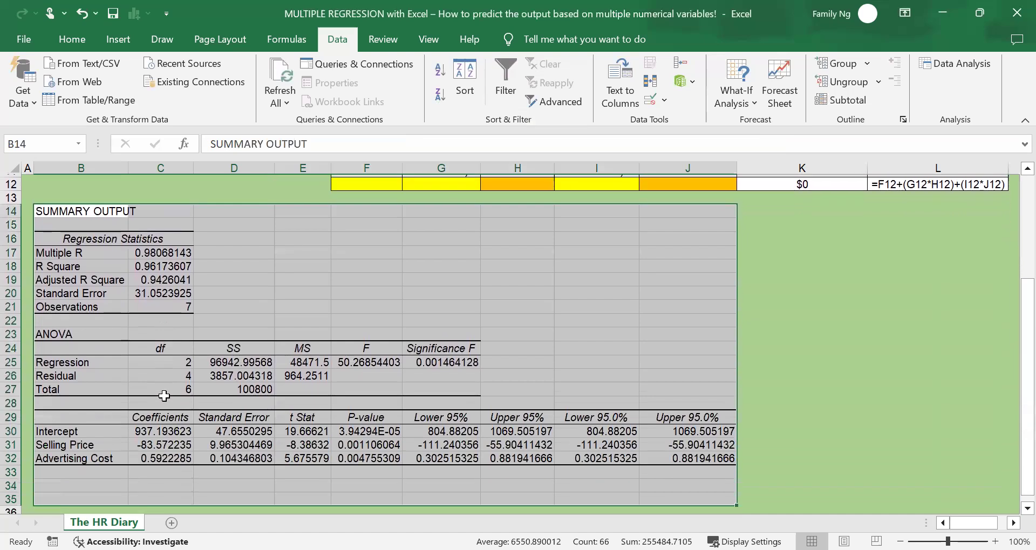
pyautogui.scroll(2, 164, 392)
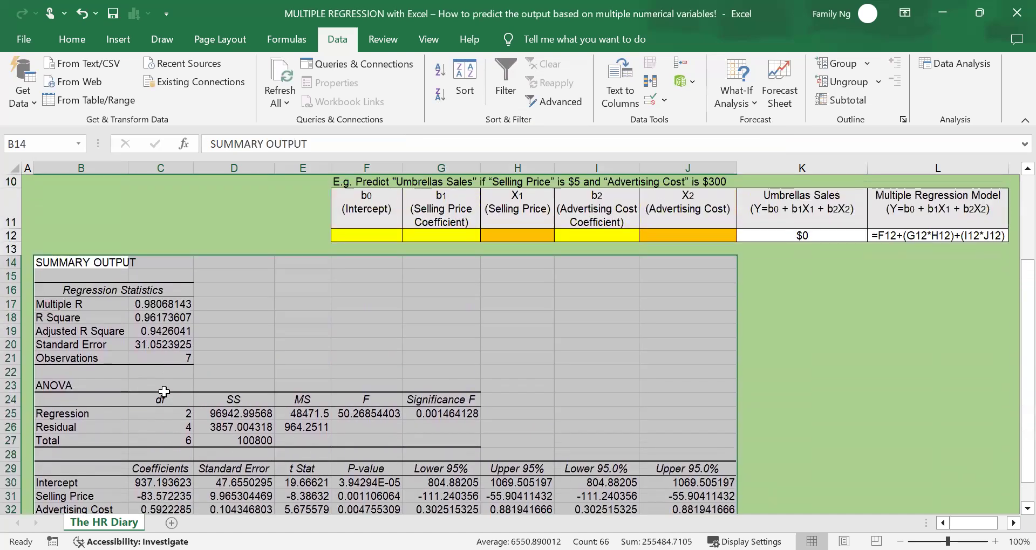
pyautogui.click(216, 385)
pyautogui.click(102, 262)
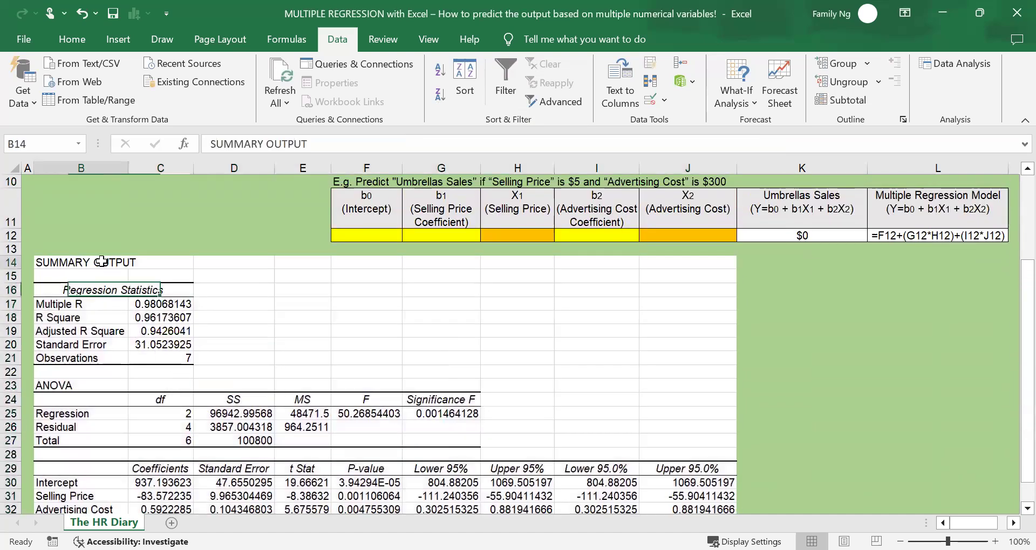
pyautogui.scroll(-2, 216, 335)
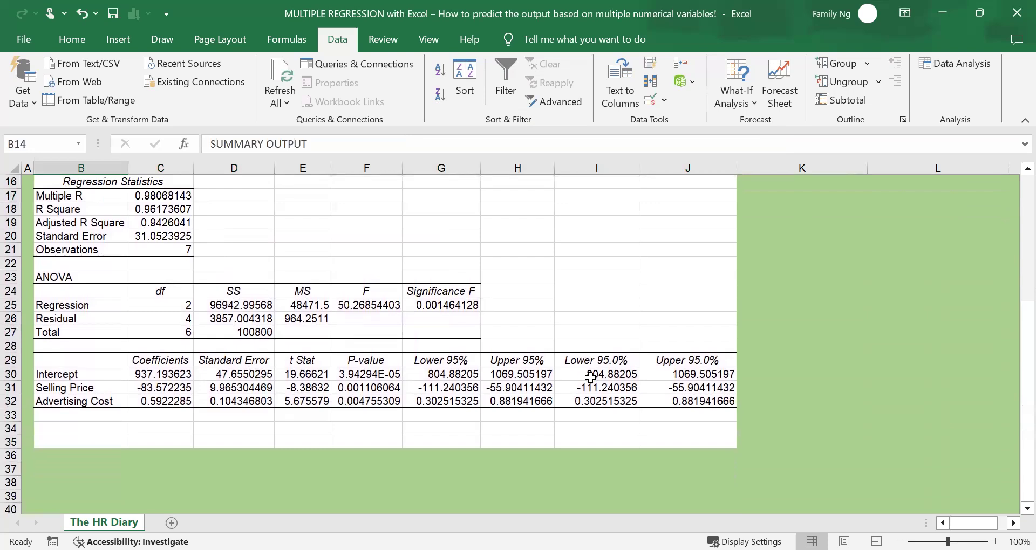
# Apply the Number format to the whole regression output range, B14:J35.
pyautogui.scroll(2, 591, 378)
pyautogui.moveTo(61, 261); pyautogui.dragTo(684, 482)
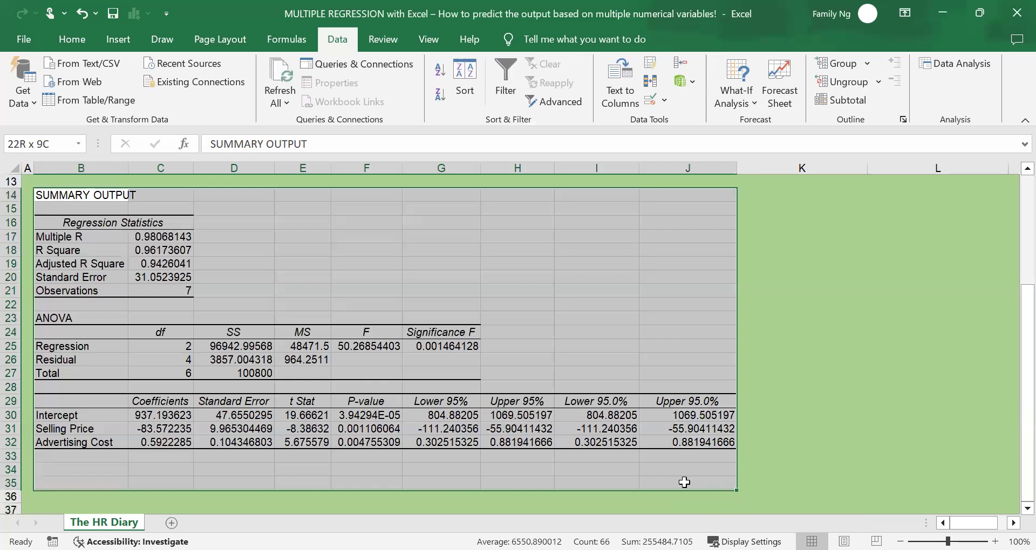
pyautogui.scroll(3, 642, 416)
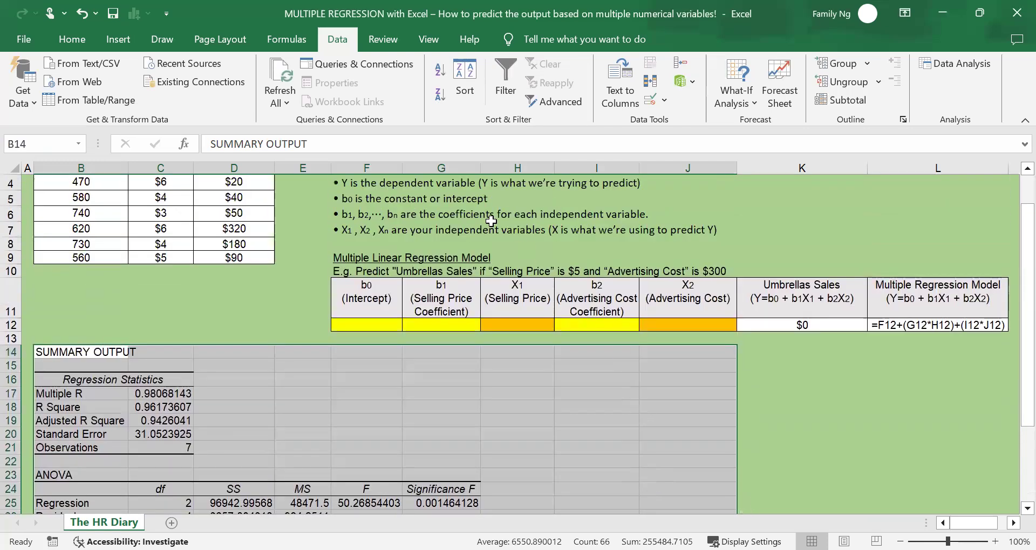
pyautogui.click(72, 39)
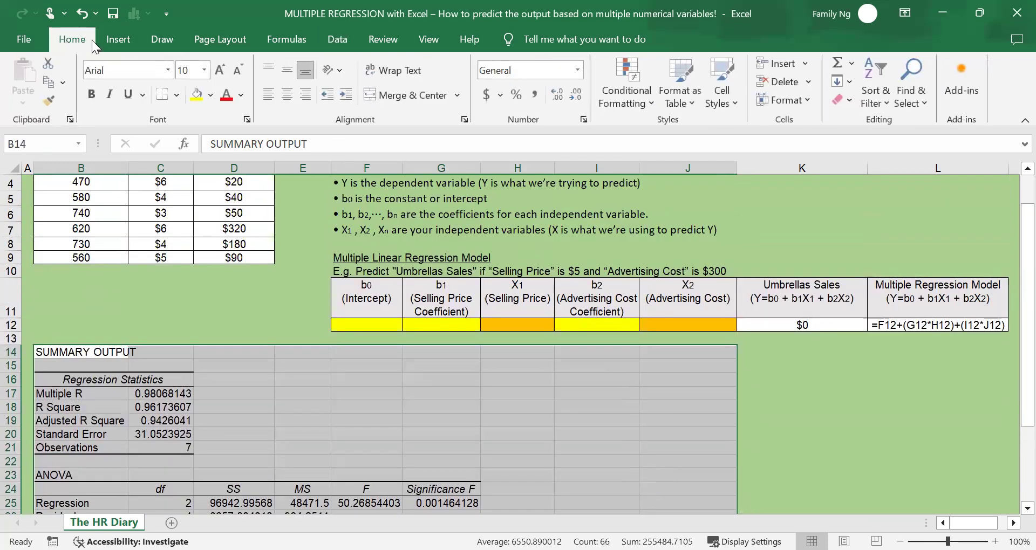
pyautogui.click(578, 70)
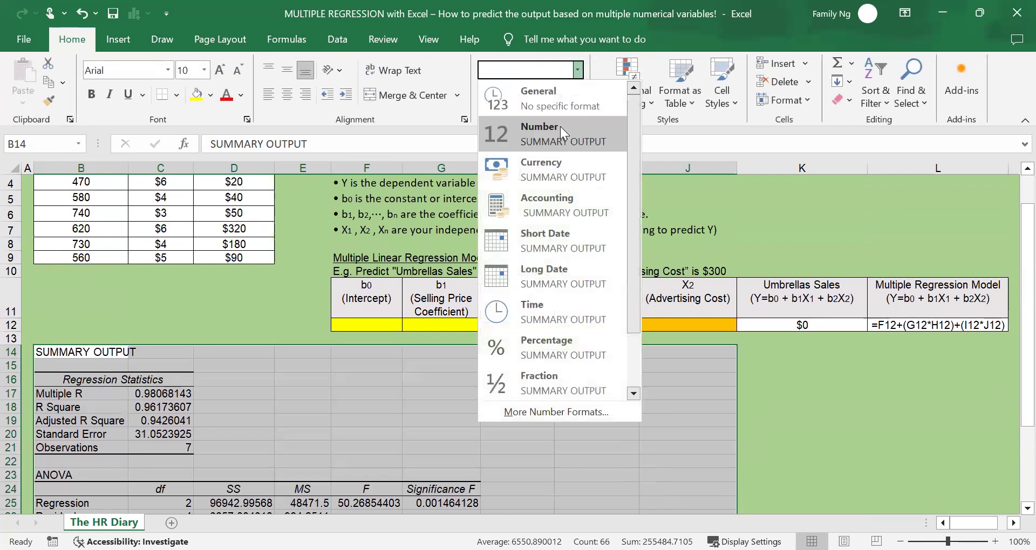
pyautogui.click(560, 126)
# Show the regression output values in B14:J35 with three decimal places.
pyautogui.scroll(-2, 223, 413)
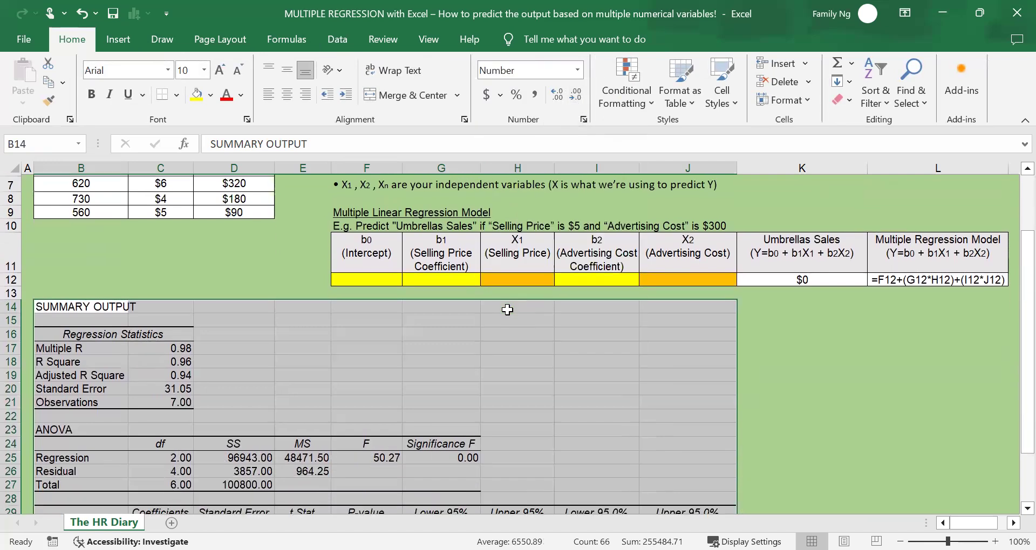
pyautogui.click(571, 96)
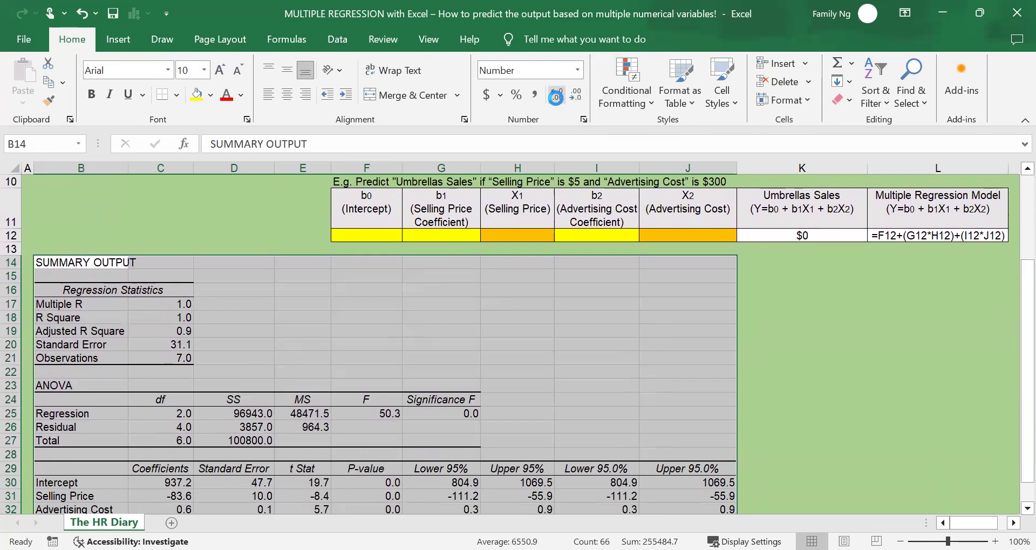
pyautogui.click(554, 97)
pyautogui.click(555, 97)
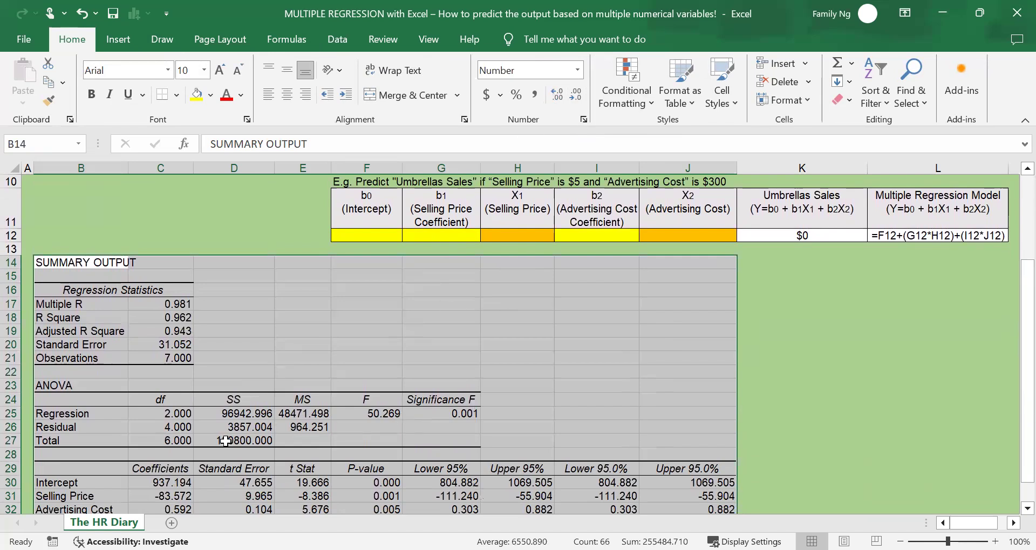
pyautogui.click(322, 428)
# Look over the reformatted summary output from the regression statistics to the coefficients table, alongside the prediction model table above it.
pyautogui.scroll(-2, 421, 397)
pyautogui.scroll(2, 424, 394)
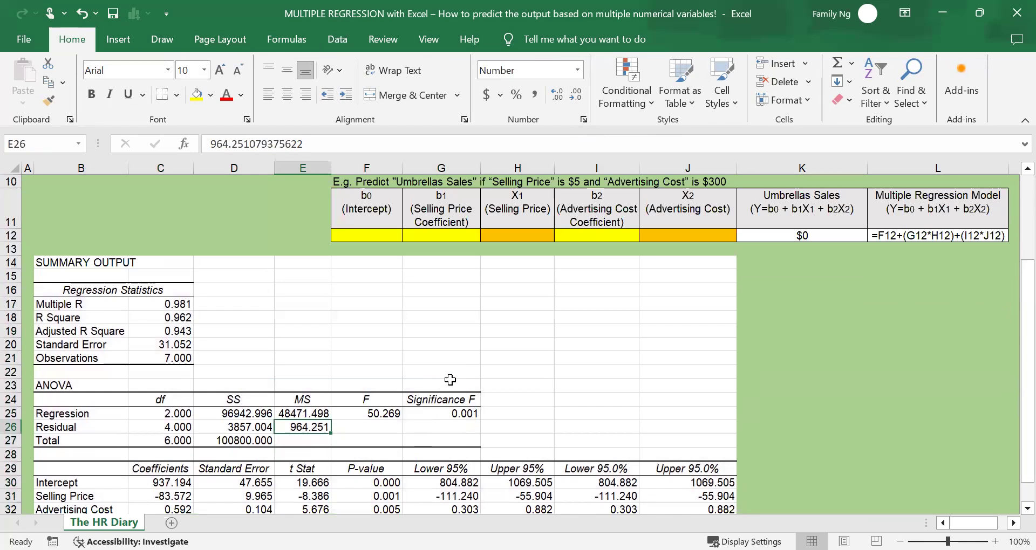
pyautogui.scroll(1, 469, 369)
pyautogui.scroll(1, 471, 368)
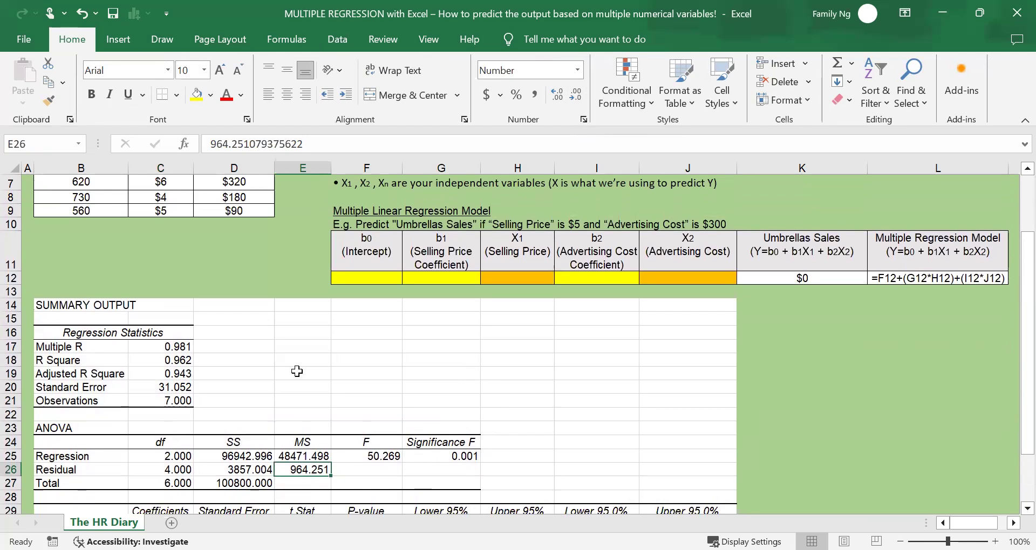
pyautogui.scroll(-2, 296, 370)
pyautogui.moveTo(109, 199); pyautogui.dragTo(667, 469)
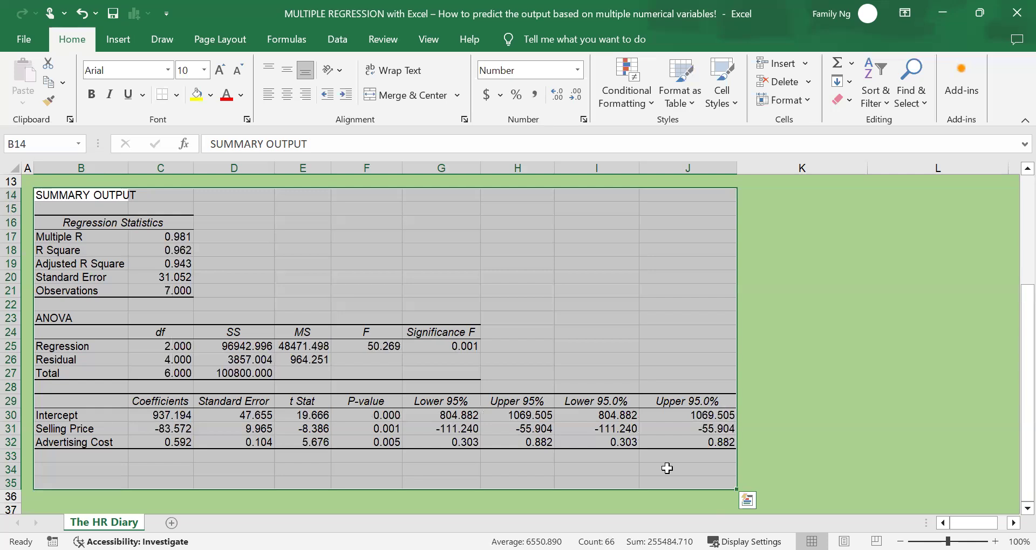
pyautogui.scroll(2, 416, 373)
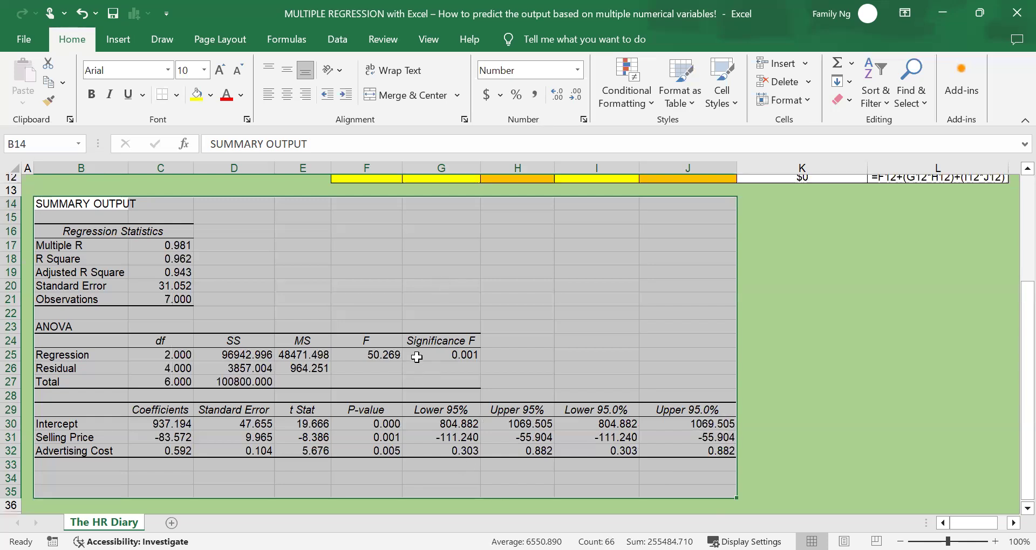
pyautogui.click(325, 349)
pyautogui.scroll(1, 324, 350)
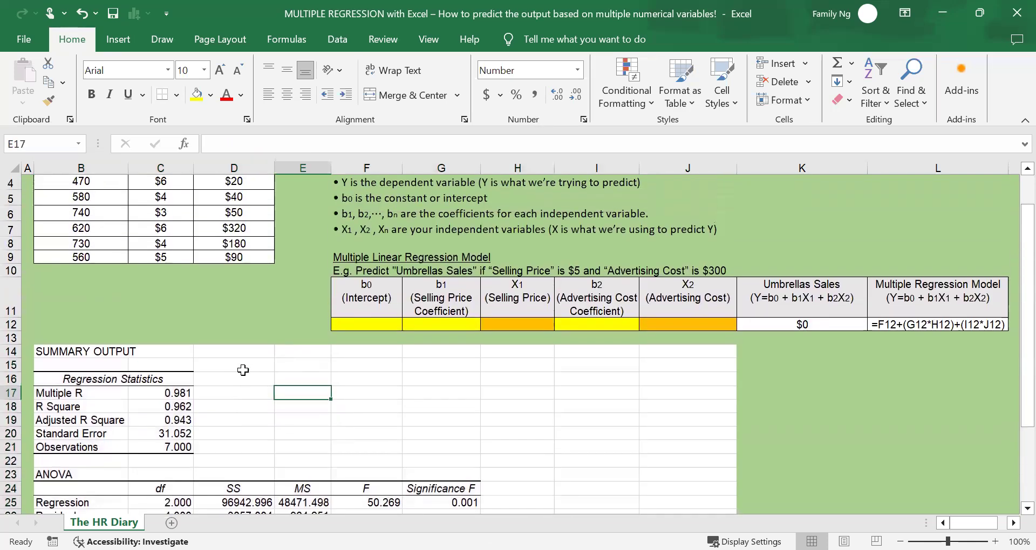
# Highlight the R Square value in C18 with a yellow fill.
pyautogui.click(108, 408)
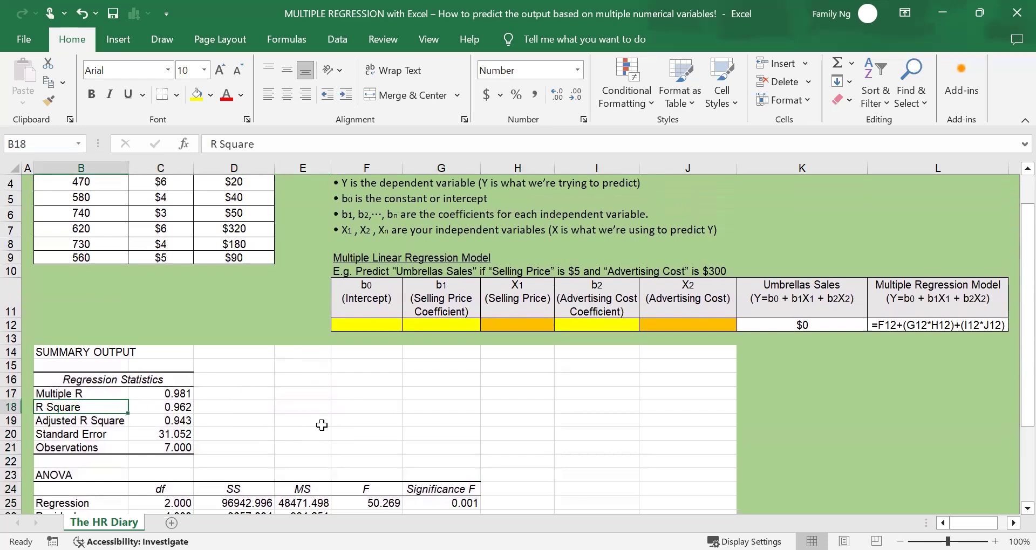
pyautogui.scroll(1, 321, 425)
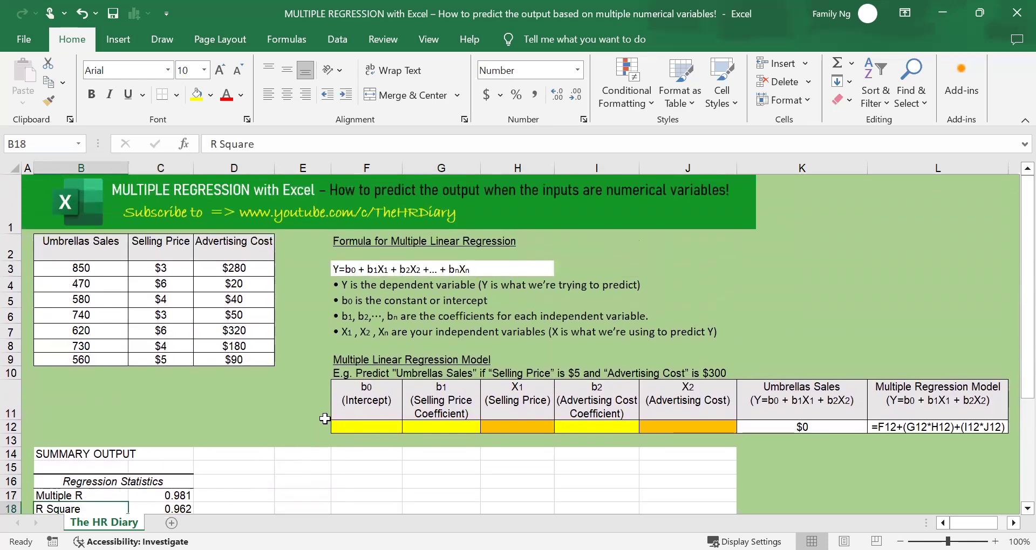
pyautogui.scroll(-1, 324, 418)
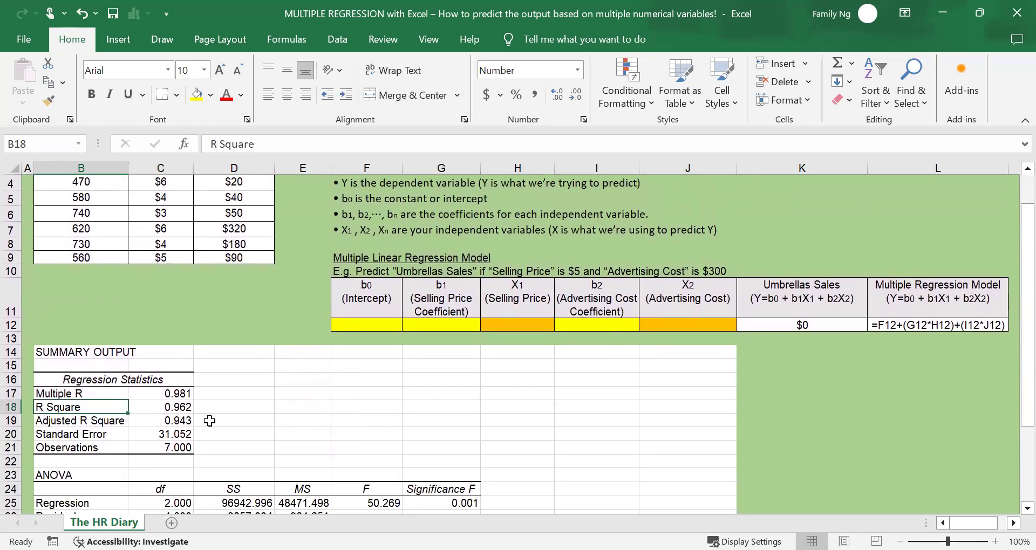
pyautogui.click(151, 405)
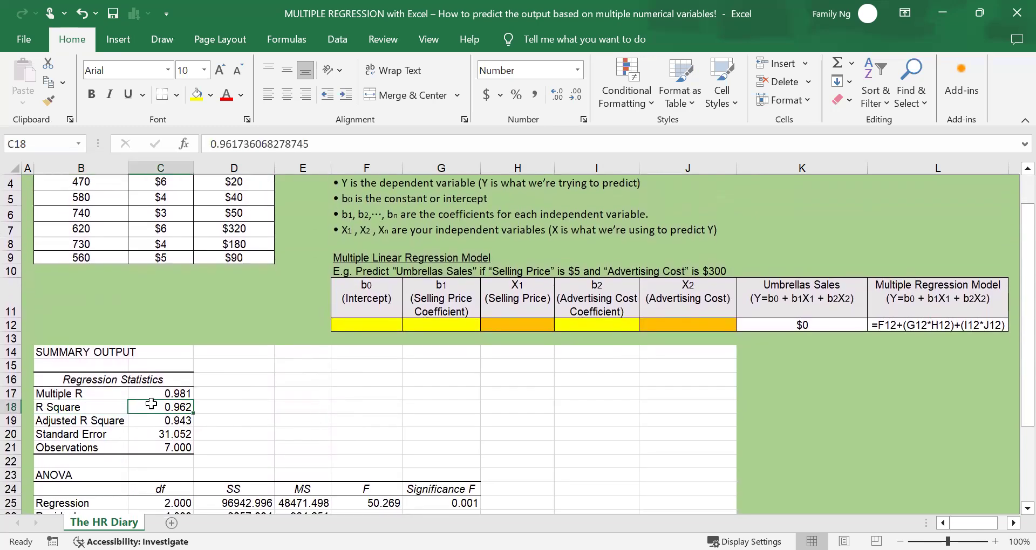
pyautogui.click(198, 95)
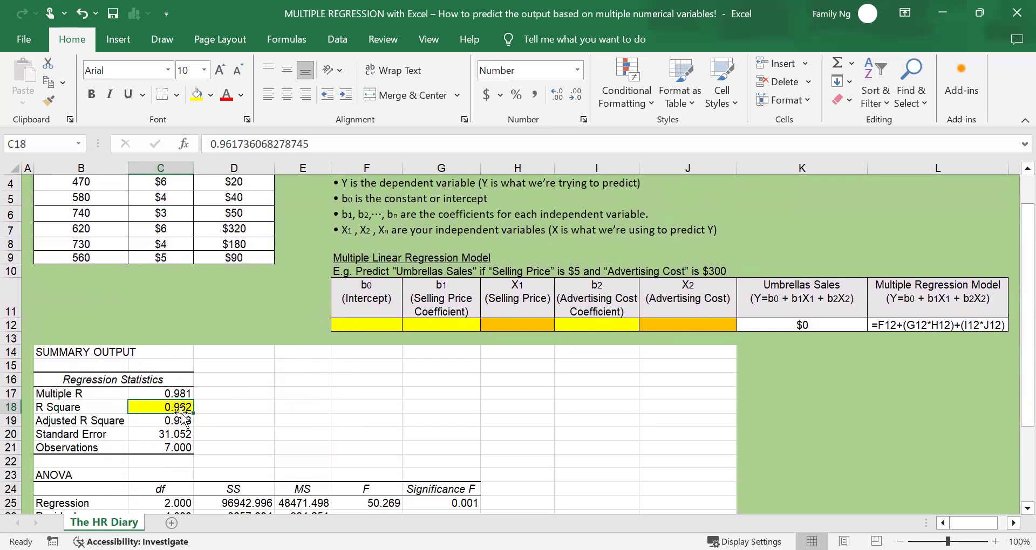
# Relate the R Square value to the umbrella sales, selling price and advertising cost data at the start of the sheet.
pyautogui.scroll(1, 216, 420)
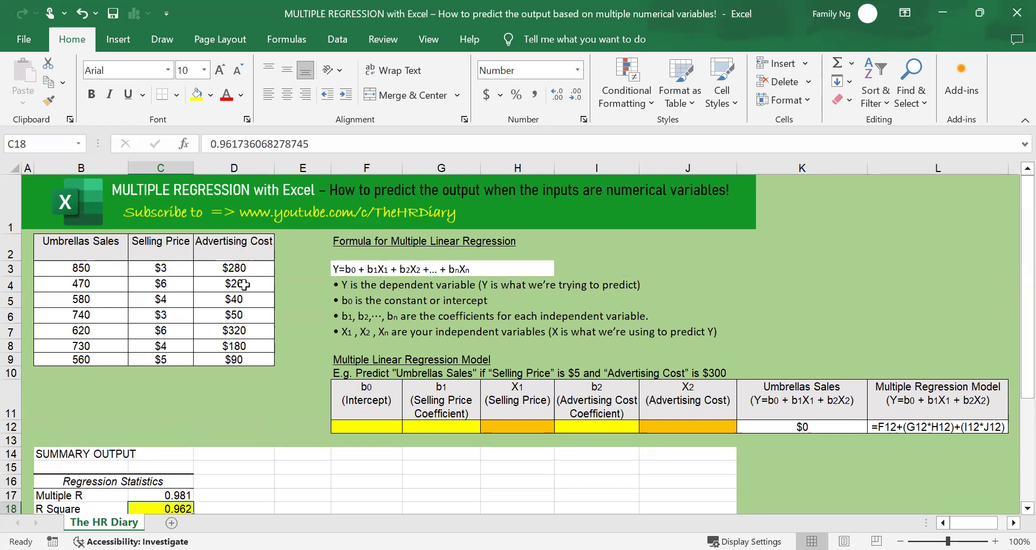
pyautogui.scroll(-1, 227, 346)
pyautogui.scroll(1, 225, 334)
pyautogui.scroll(-1, 254, 303)
pyautogui.scroll(1, 246, 378)
pyautogui.scroll(-1, 229, 480)
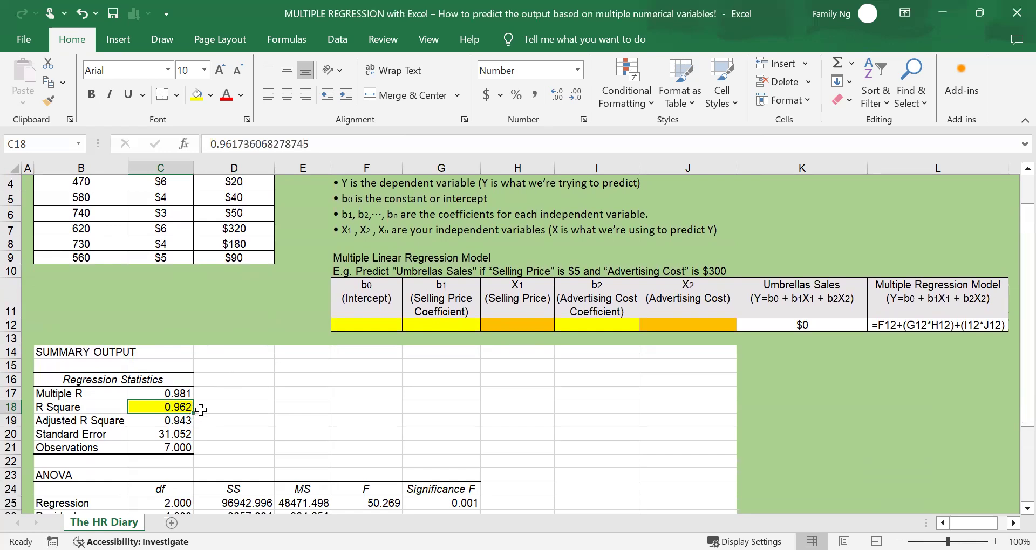
# Highlight the Significance F heading and its value, G24:G25, with a yellow fill.
pyautogui.scroll(-2, 327, 407)
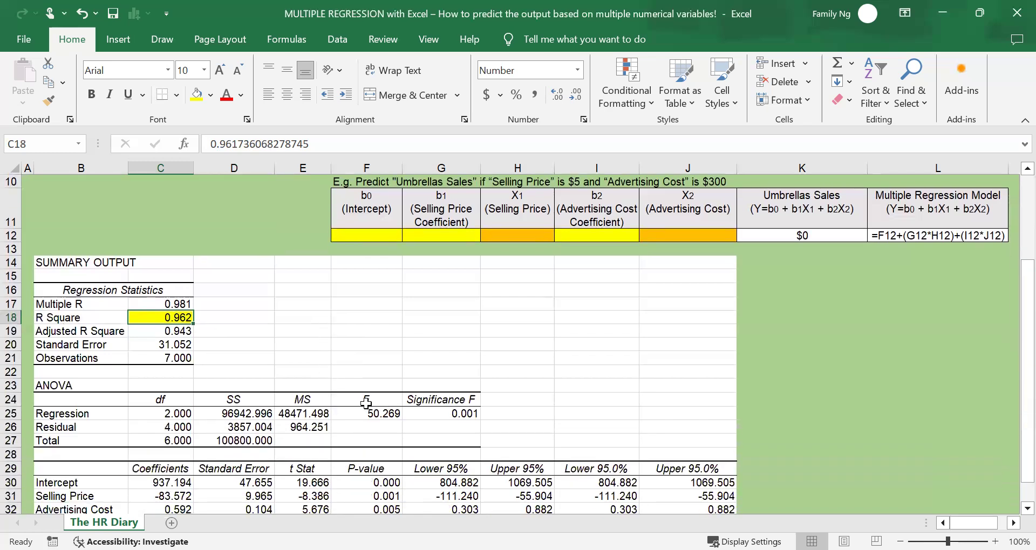
pyautogui.moveTo(426, 415); pyautogui.dragTo(435, 401)
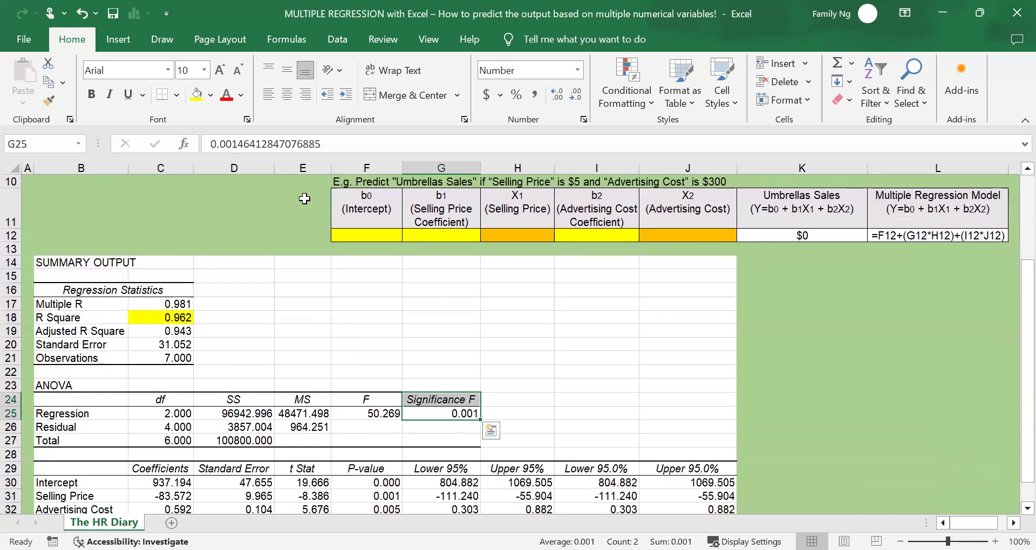
pyautogui.click(202, 101)
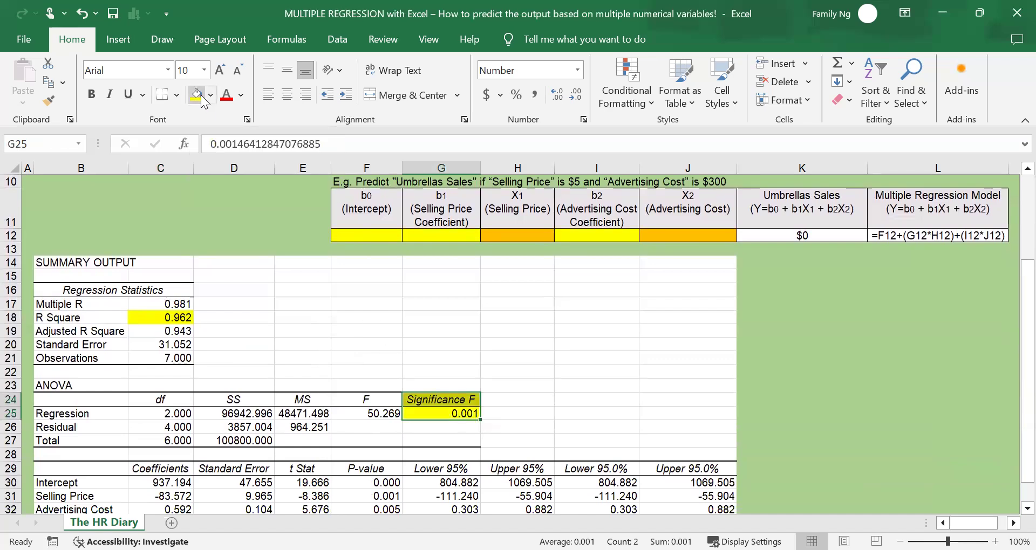
pyautogui.click(573, 441)
pyautogui.scroll(-1, 535, 449)
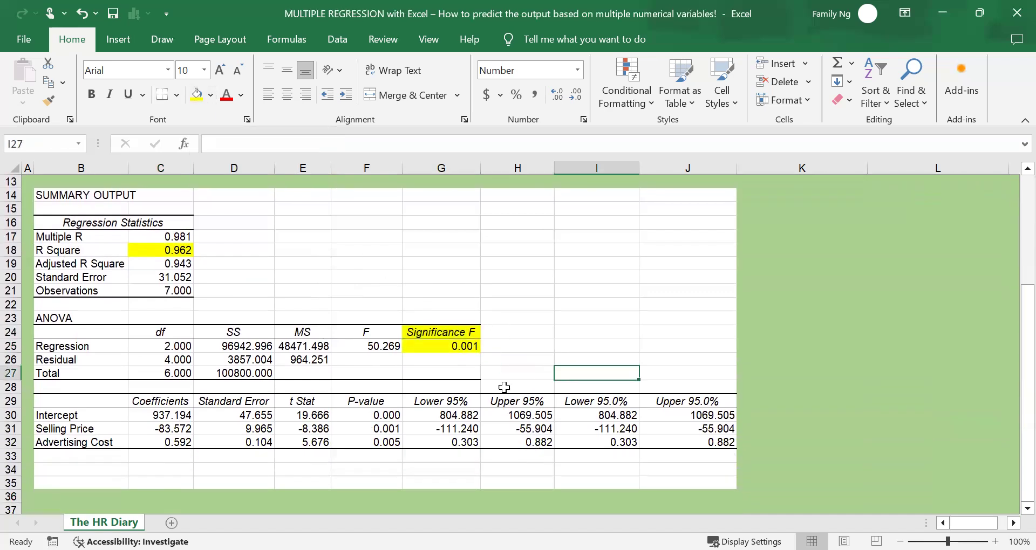
pyautogui.scroll(1, 469, 330)
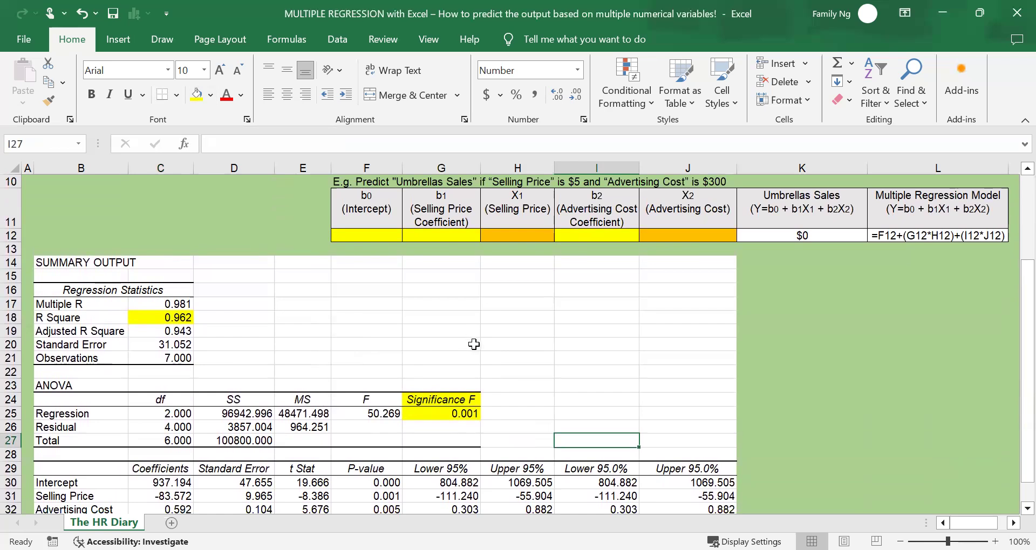
# Enter the comparison threshold 0.05 in cell G23, directly above the Significance F heading.
pyautogui.click(463, 400)
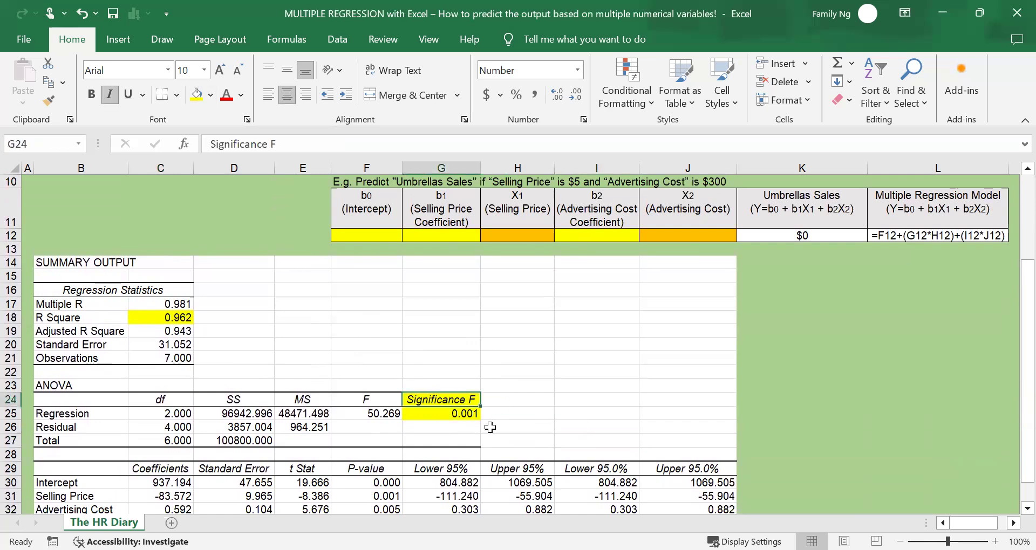
pyautogui.click(458, 417)
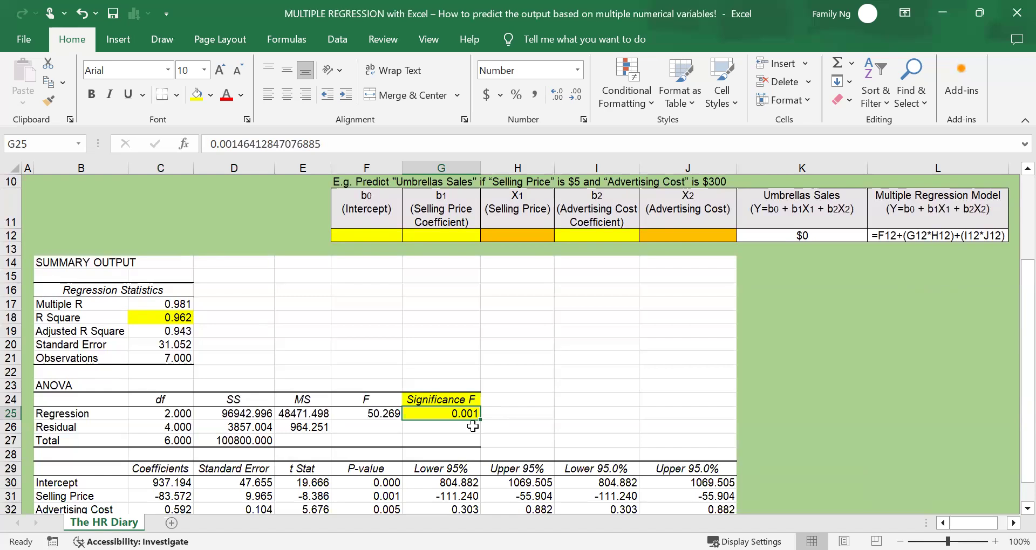
pyautogui.click(459, 389)
pyautogui.write('0.05')
pyautogui.press('Return')
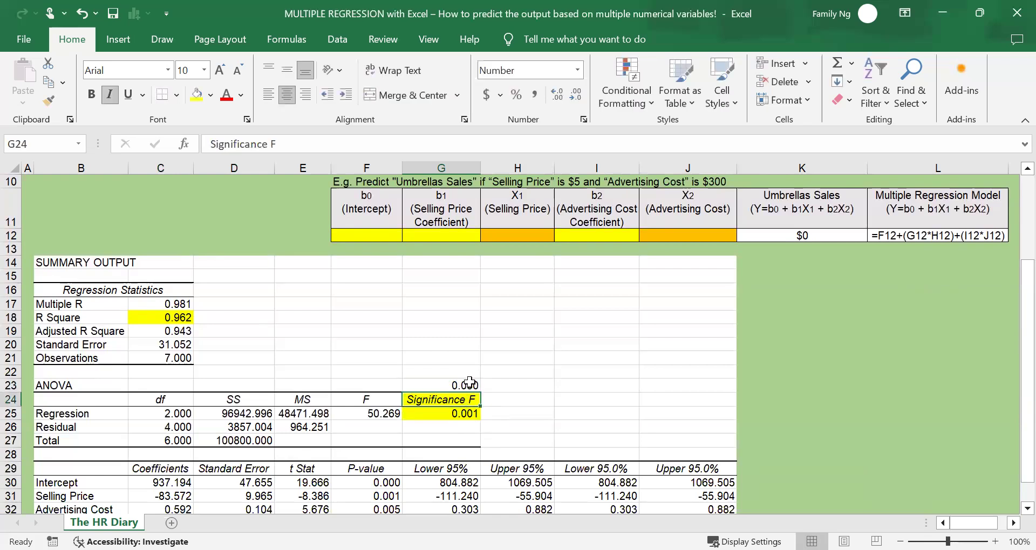
# Compare the Significance F value in G25 with the threshold in G23.
pyautogui.click(469, 384)
pyautogui.click(465, 414)
pyautogui.click(470, 385)
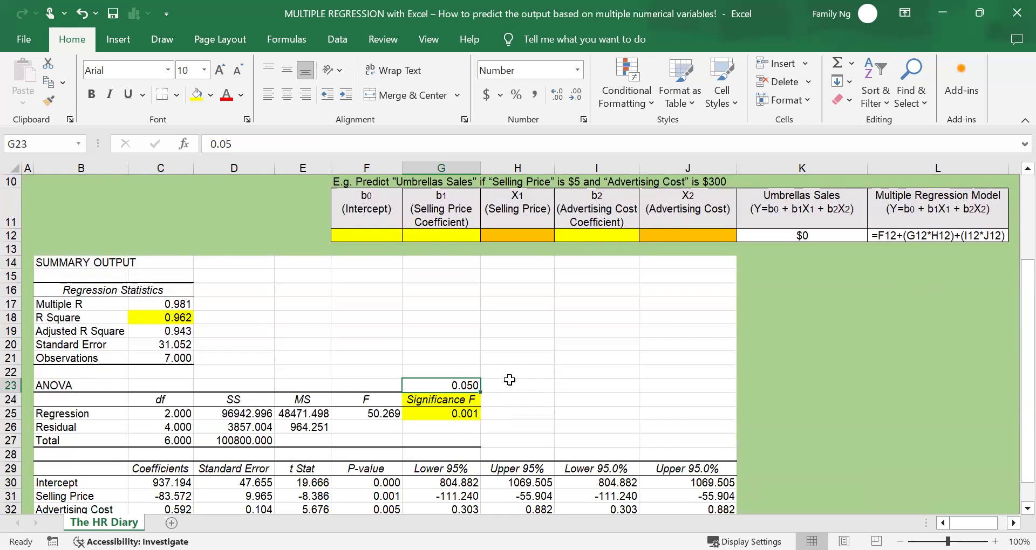
pyautogui.click(445, 414)
pyautogui.click(476, 385)
pyautogui.scroll(-1, 506, 368)
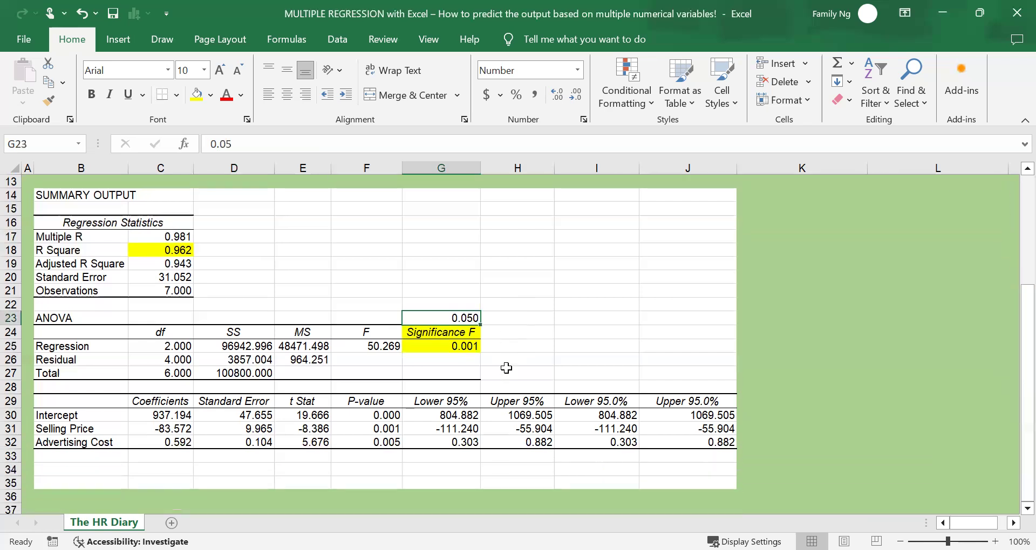
# Examine the two independent variables, Selling Price and Advertising Cost, in the source data and coefficients table together with the Significance F value.
pyautogui.scroll(4, 506, 368)
pyautogui.moveTo(174, 243); pyautogui.dragTo(241, 359)
pyautogui.scroll(-4, 347, 358)
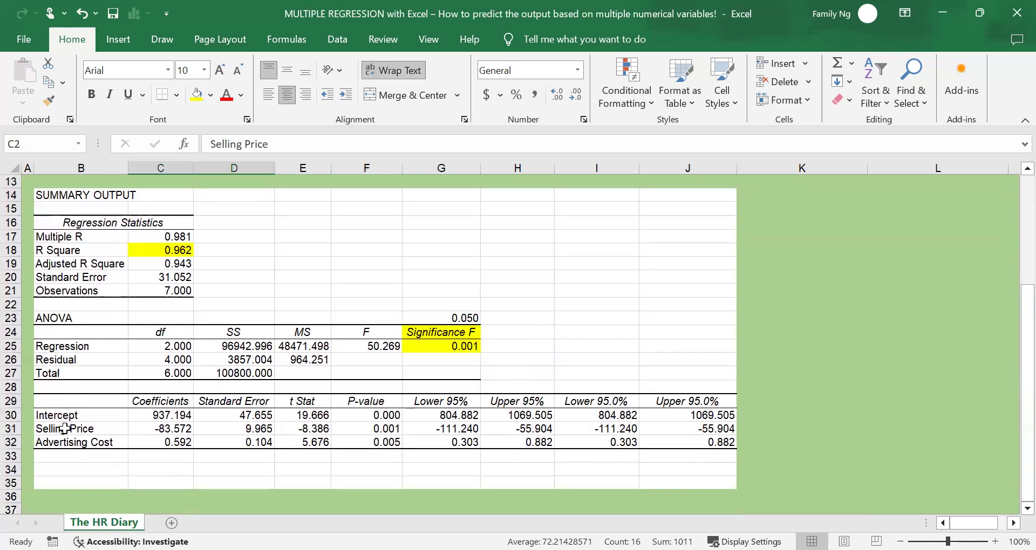
pyautogui.click(65, 428)
pyautogui.moveTo(65, 428); pyautogui.dragTo(64, 445)
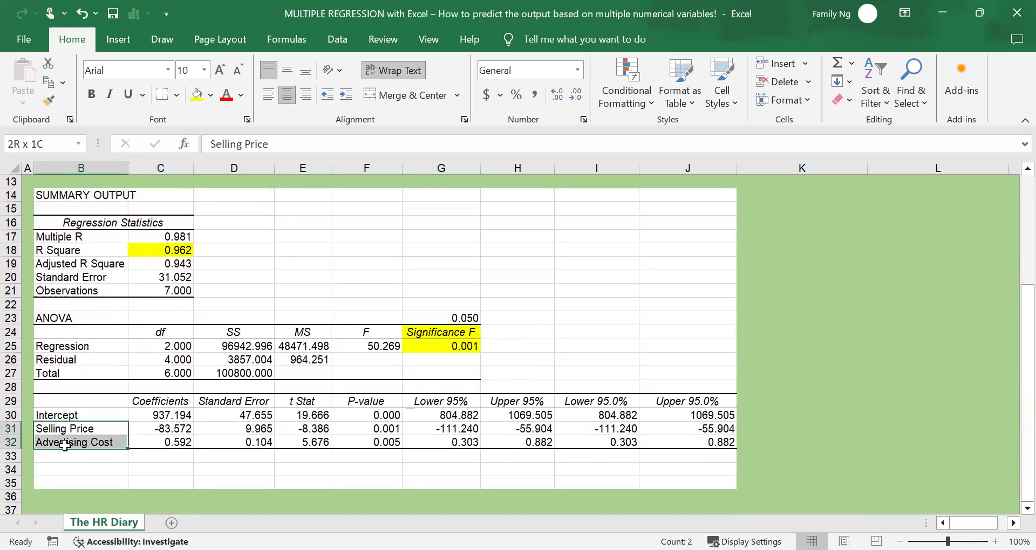
pyautogui.moveTo(65, 445); pyautogui.dragTo(64, 445)
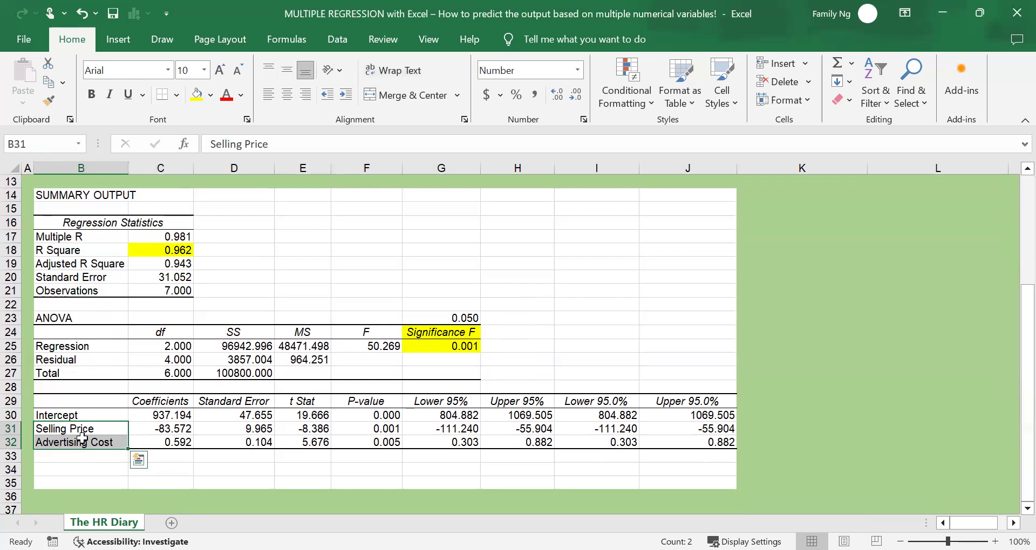
pyautogui.click(89, 429)
pyautogui.press('Escape')
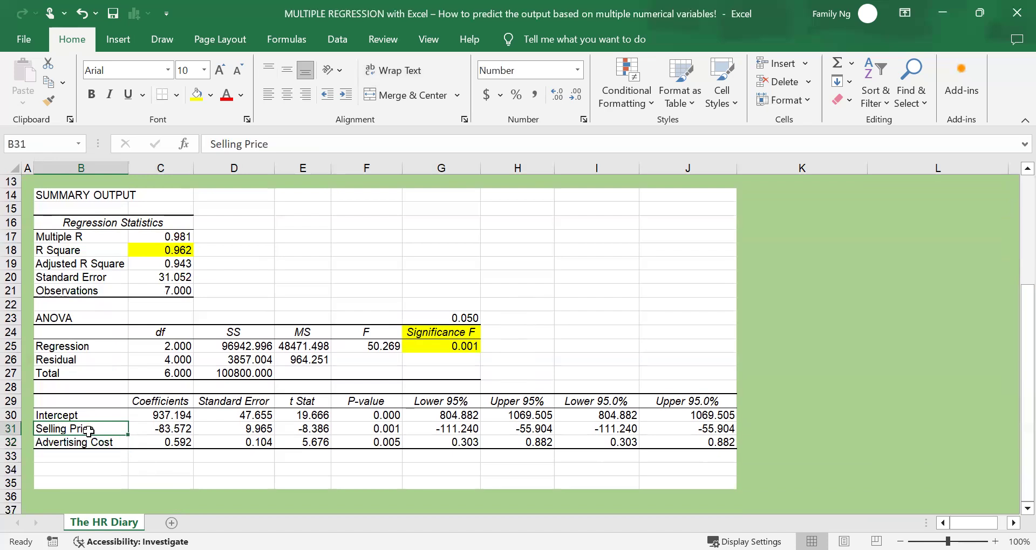
pyautogui.click(89, 444)
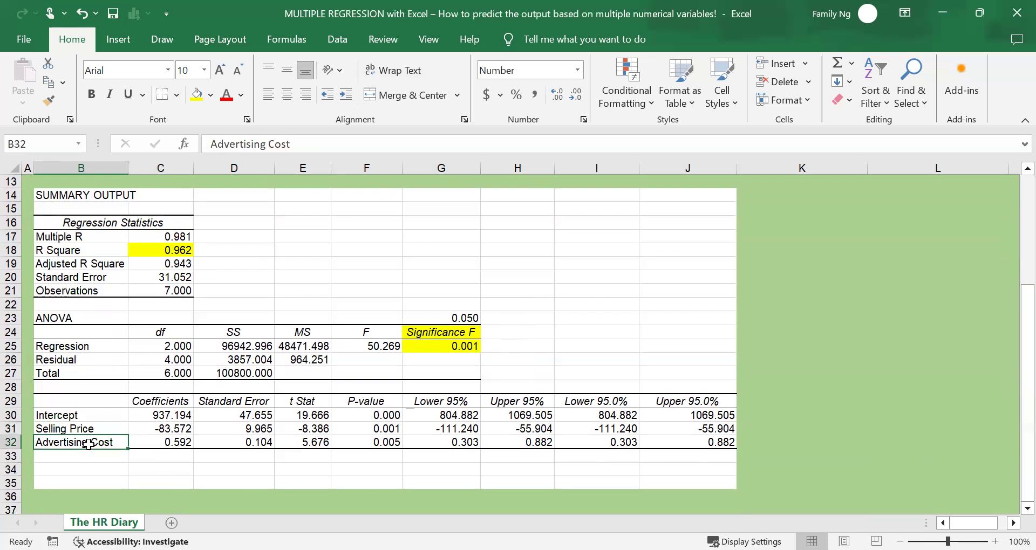
pyautogui.click(437, 348)
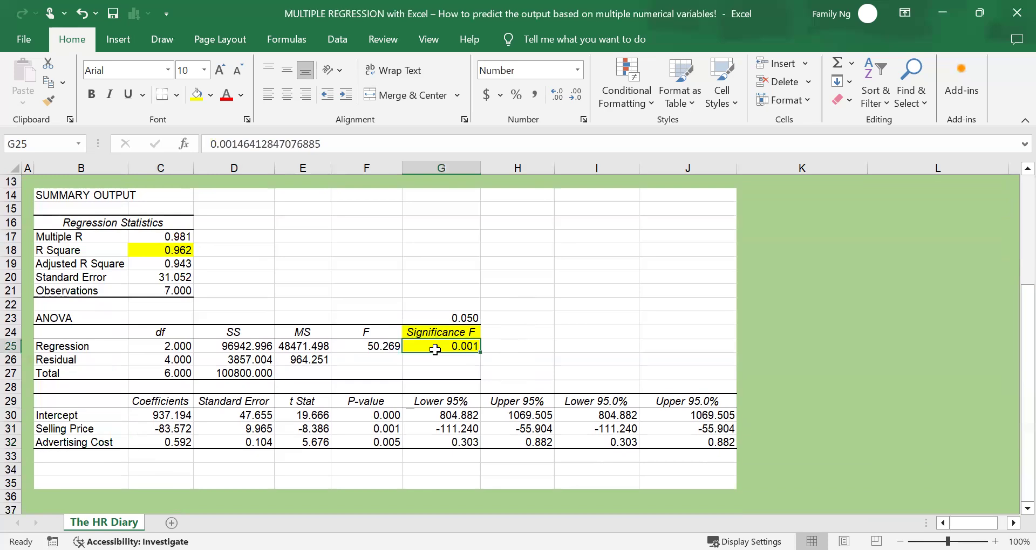
# Highlight the P-values of Selling Price and Advertising Cost, F31:F32, with a yellow fill.
pyautogui.moveTo(361, 430); pyautogui.dragTo(361, 444)
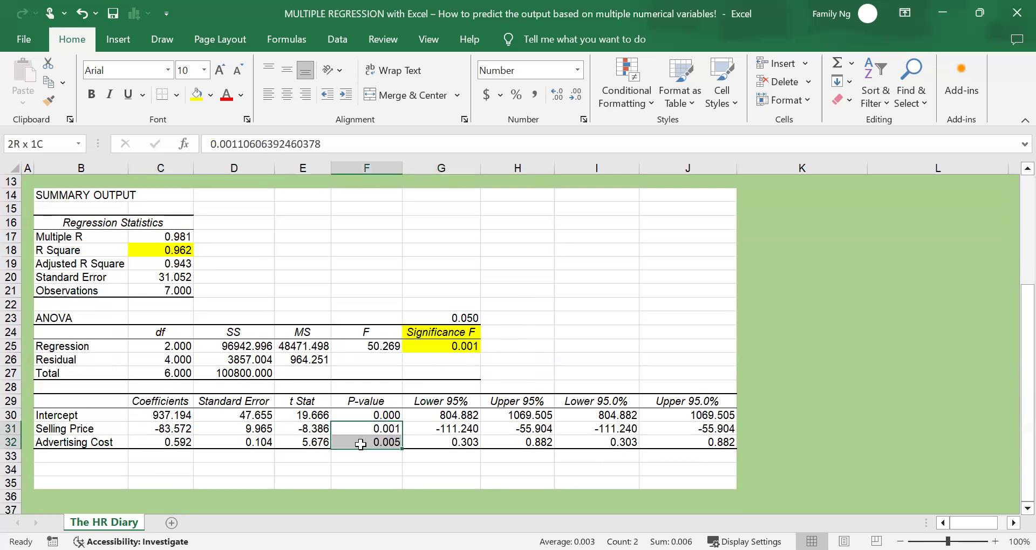
pyautogui.moveTo(81, 442); pyautogui.dragTo(93, 426)
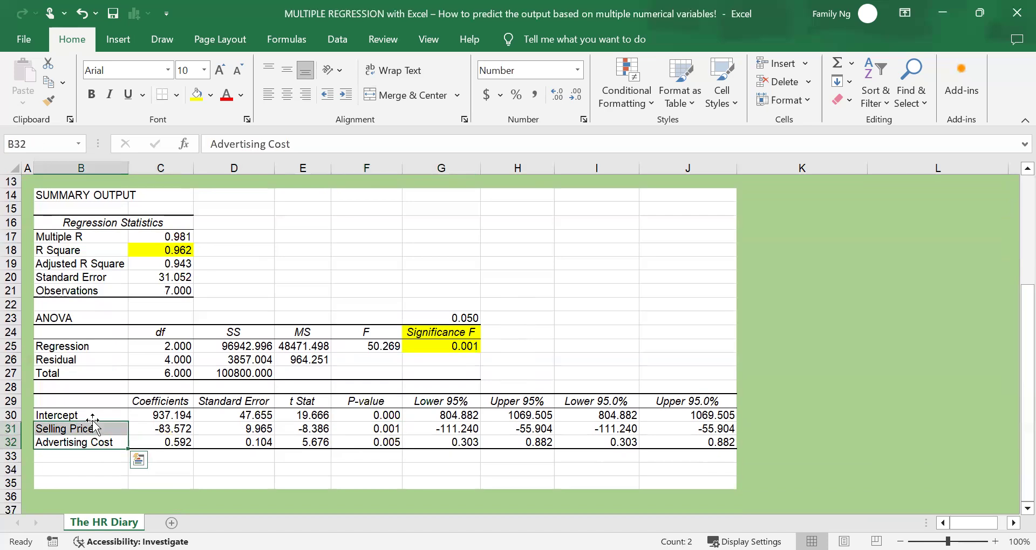
pyautogui.moveTo(354, 431); pyautogui.dragTo(353, 443)
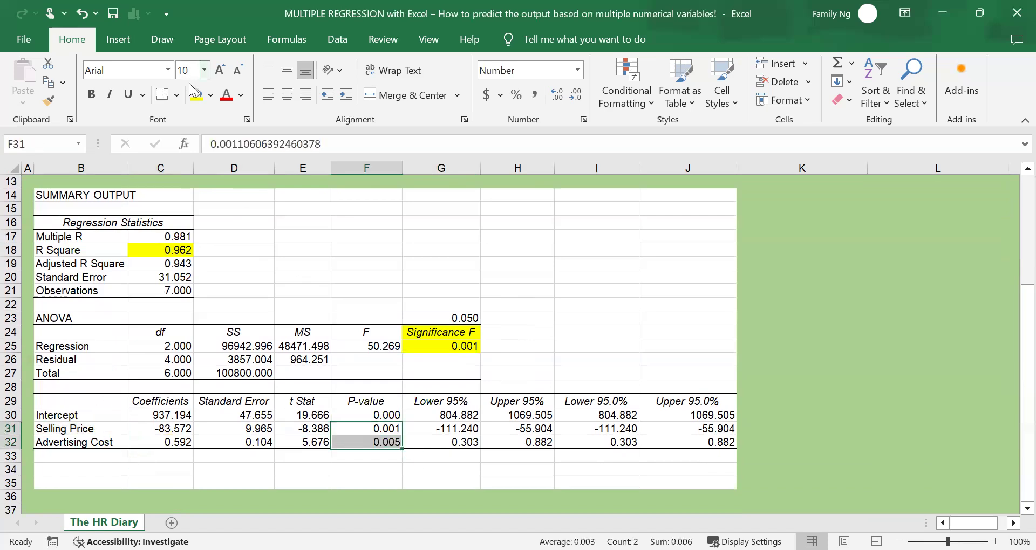
pyautogui.click(195, 94)
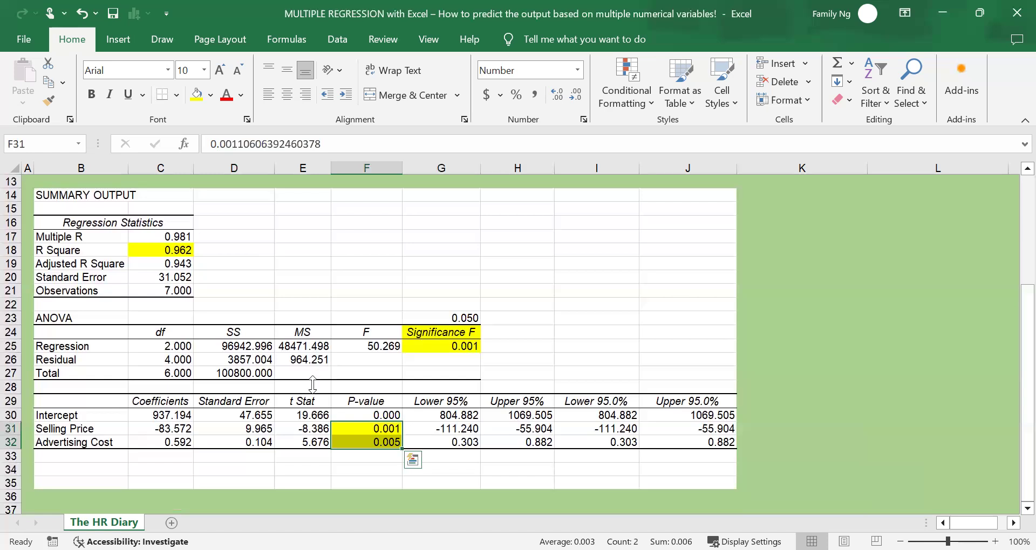
# Compare the P-values of Selling Price and Advertising Cost in F31:F32 with the threshold in G23 and the Significance F value.
pyautogui.click(362, 430)
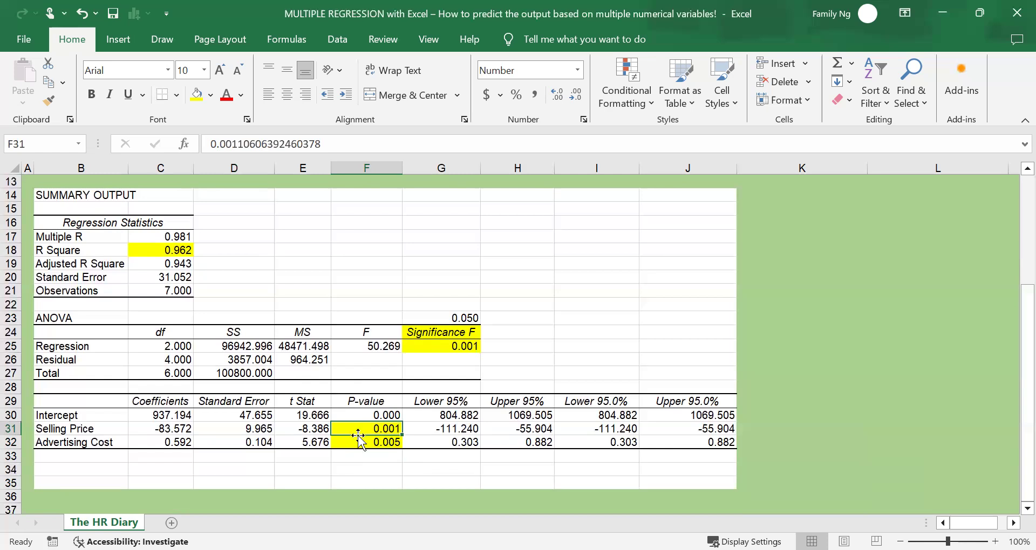
pyautogui.click(12, 428)
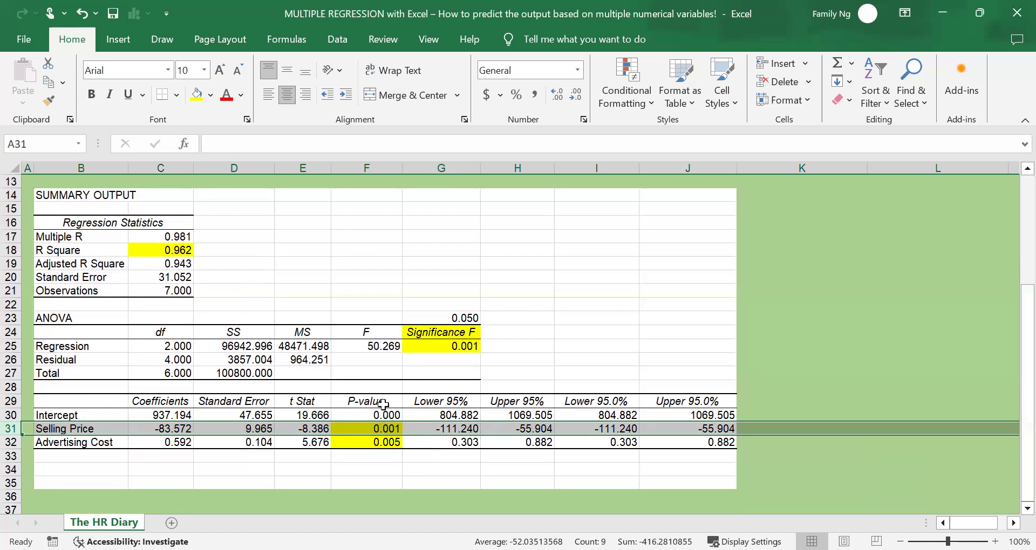
pyautogui.click(470, 346)
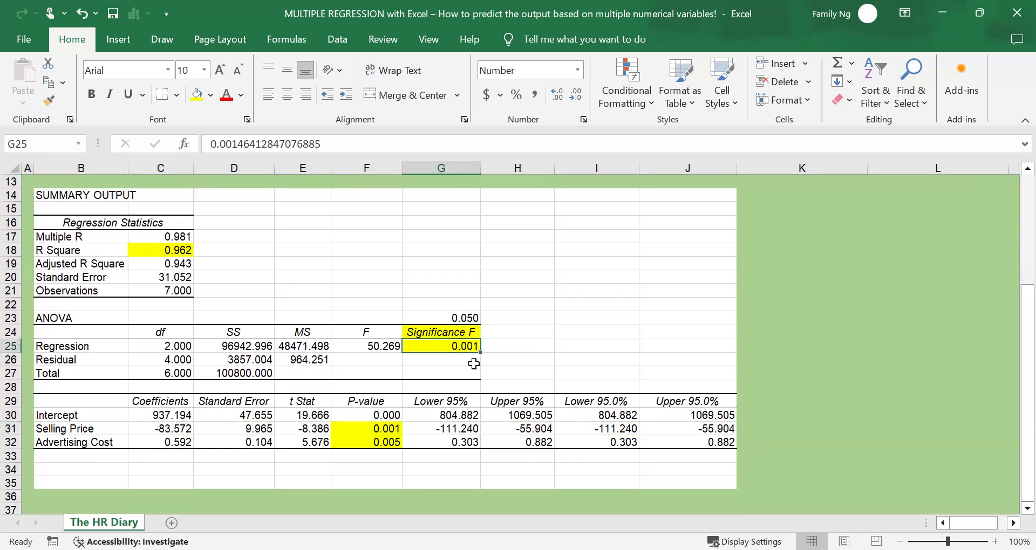
pyautogui.moveTo(387, 429); pyautogui.dragTo(389, 441)
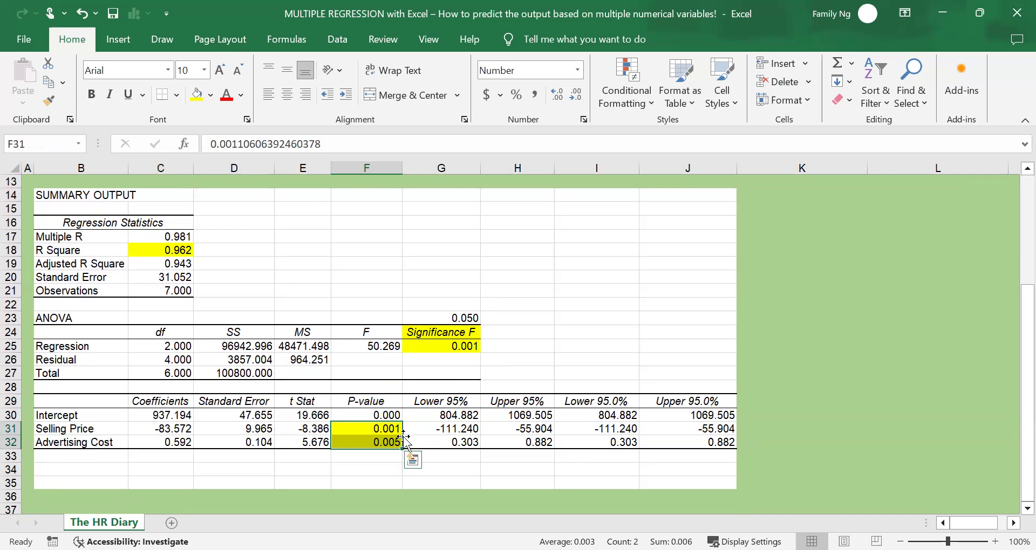
pyautogui.click(350, 444)
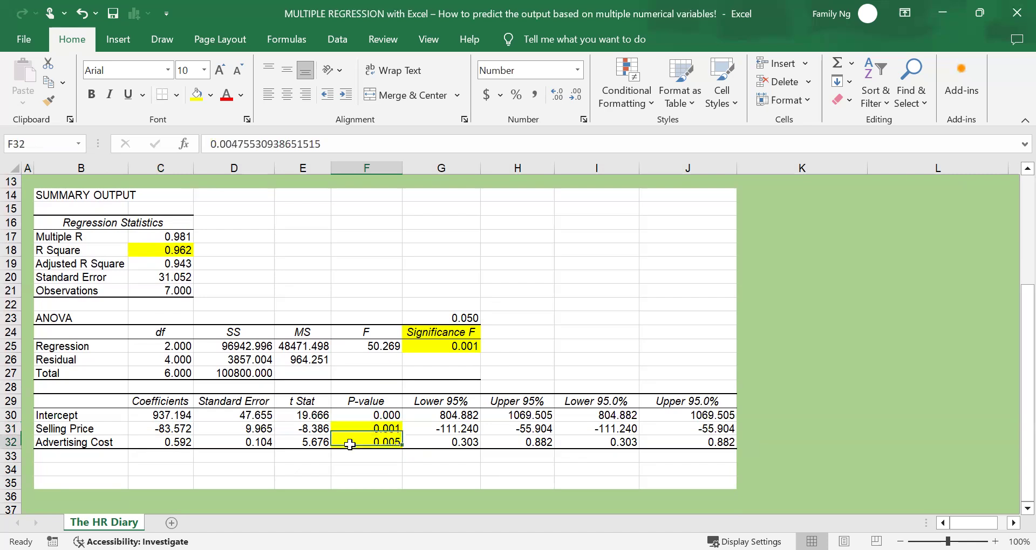
pyautogui.moveTo(359, 429); pyautogui.dragTo(359, 442)
pyautogui.click(452, 318)
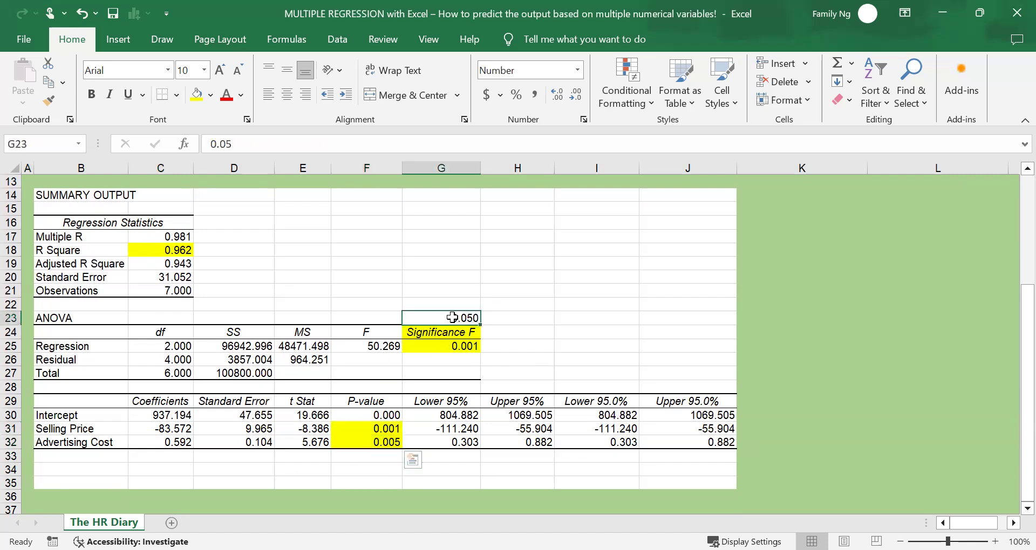
pyautogui.click(550, 388)
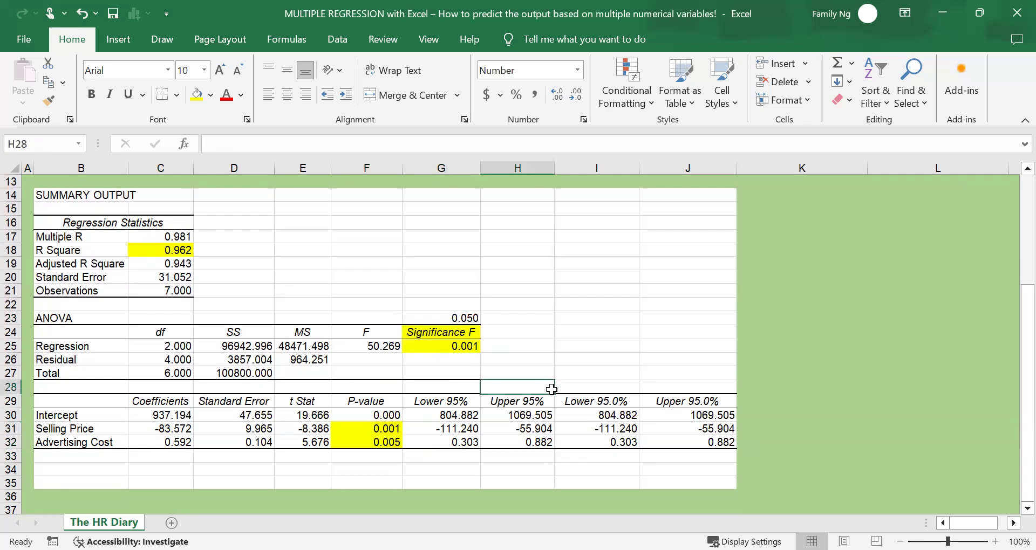
# Read the multiple linear regression formula in F3 and the definitions of its terms Y, b0, b1, b2 and X in F4:F7.
pyautogui.scroll(2, 568, 373)
pyautogui.scroll(2, 568, 373)
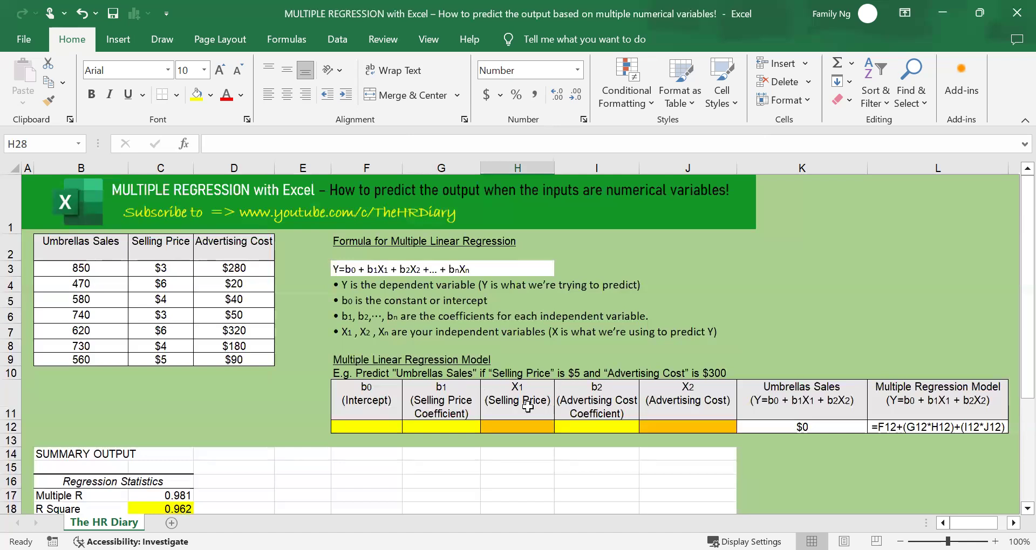
pyautogui.click(386, 270)
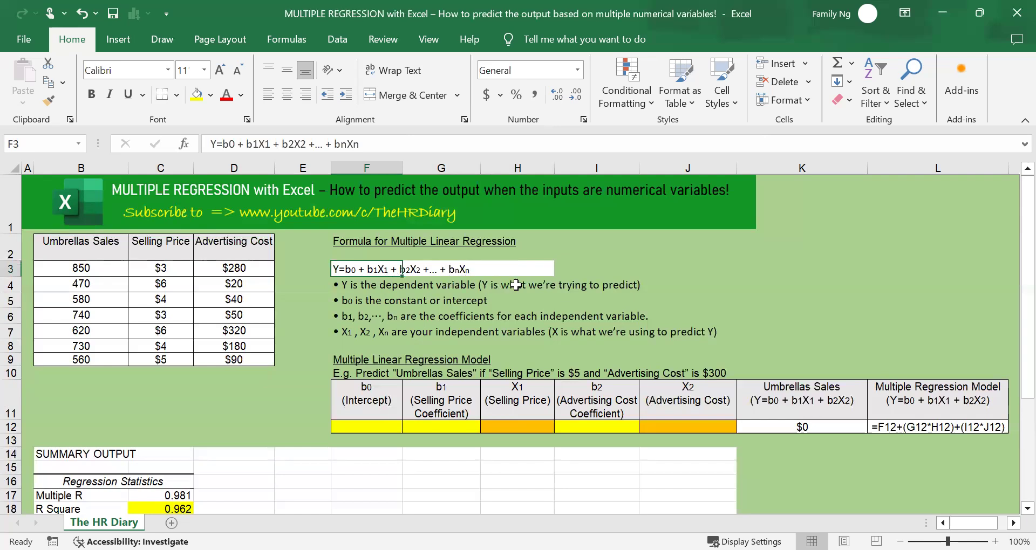
pyautogui.click(352, 300)
pyautogui.click(348, 274)
pyautogui.click(341, 300)
pyautogui.click(341, 270)
pyautogui.click(350, 289)
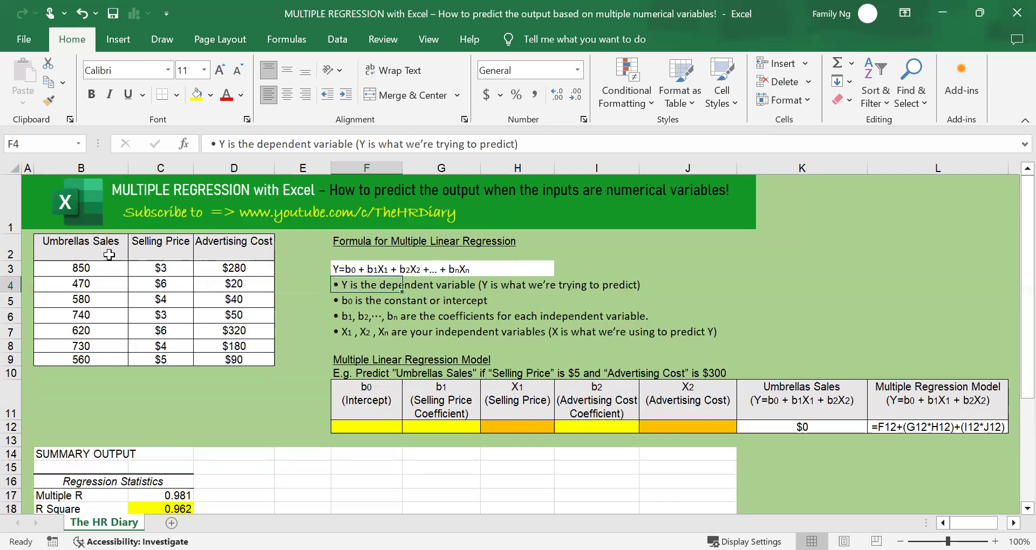
pyautogui.click(361, 300)
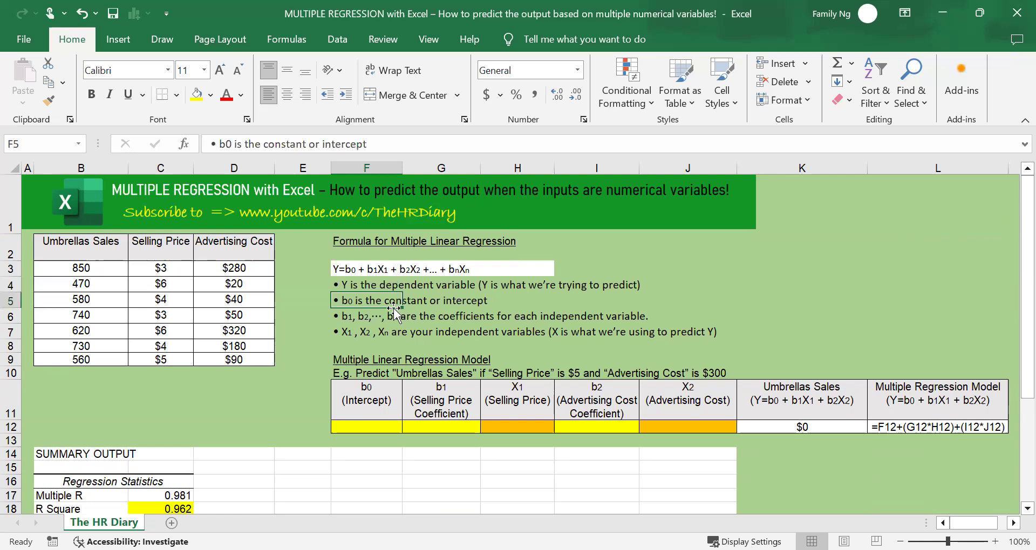
pyautogui.click(351, 314)
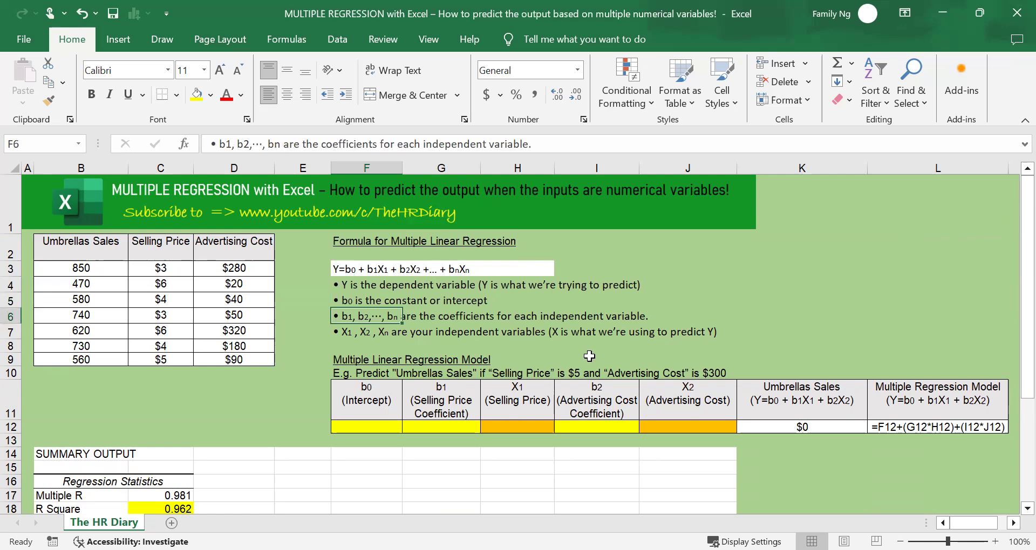
pyautogui.click(359, 333)
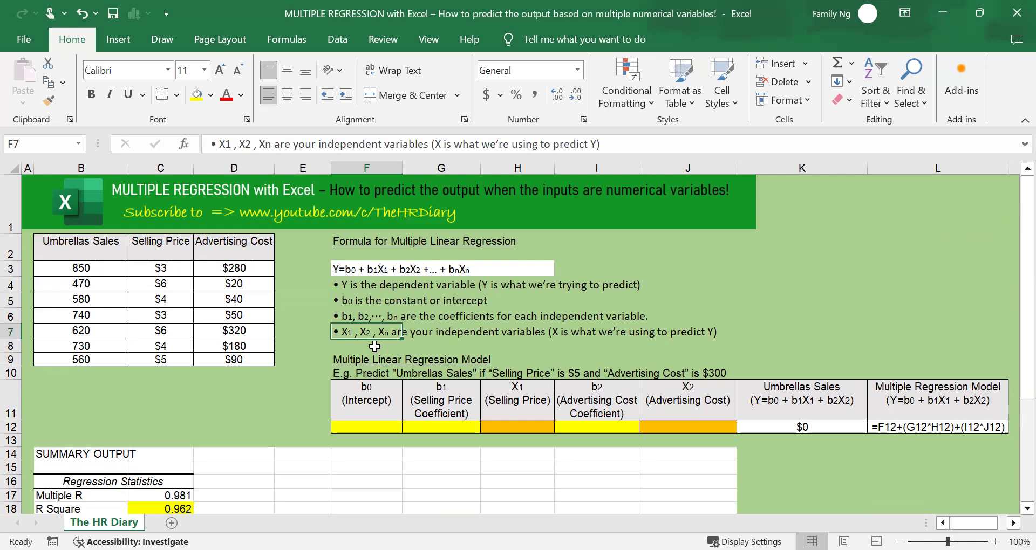
# Relate the Selling Price and Advertising Cost columns to the regression formula in F3, and examine the model formula in L12 and the regression output.
pyautogui.click(162, 251)
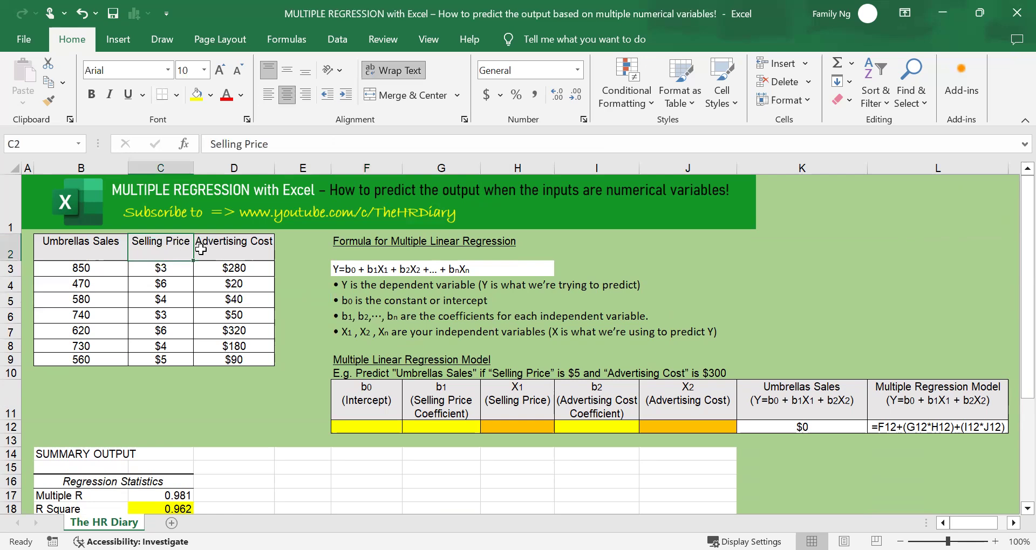
pyautogui.click(253, 249)
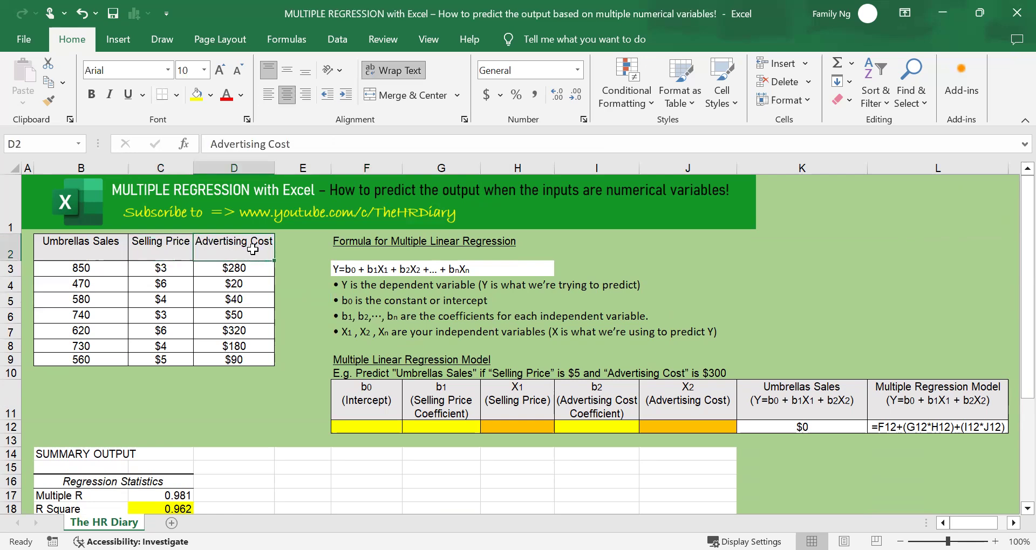
pyautogui.click(351, 254)
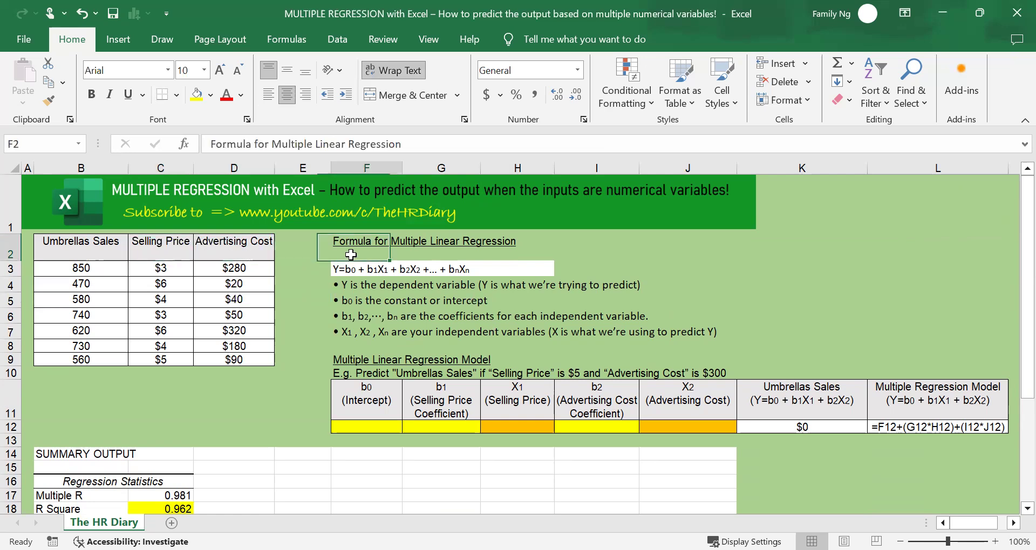
pyautogui.click(349, 269)
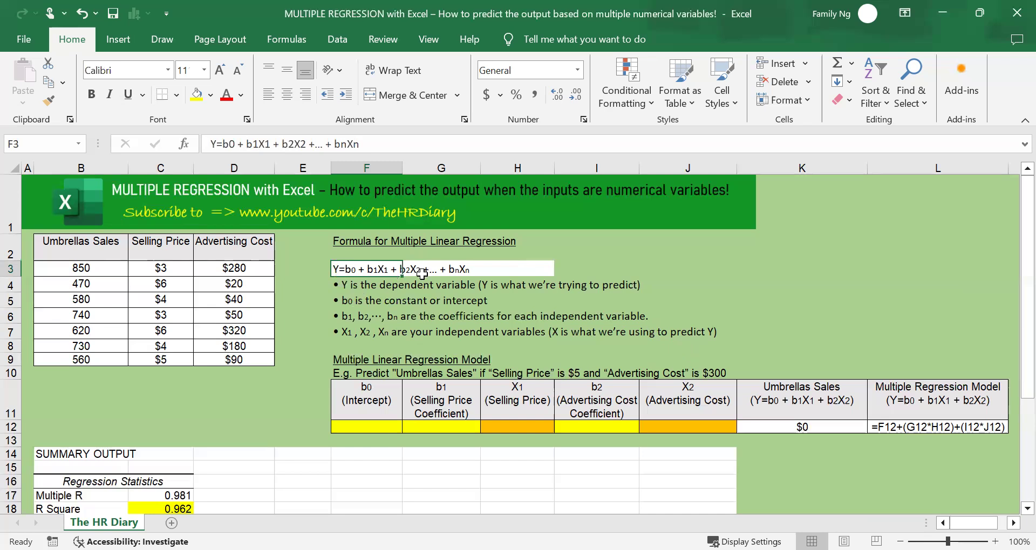
pyautogui.click(937, 429)
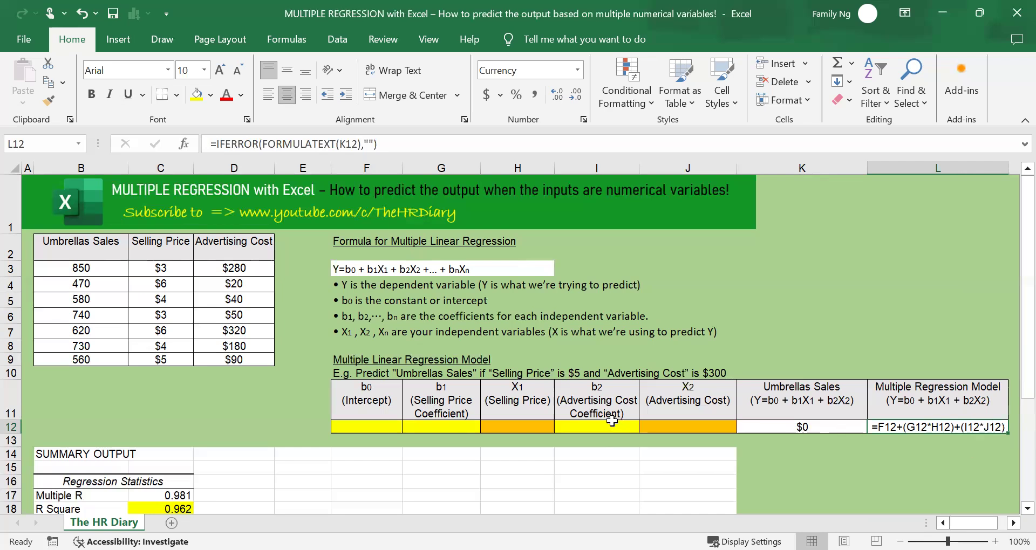
pyautogui.scroll(-3, 605, 423)
pyautogui.scroll(-1, 587, 423)
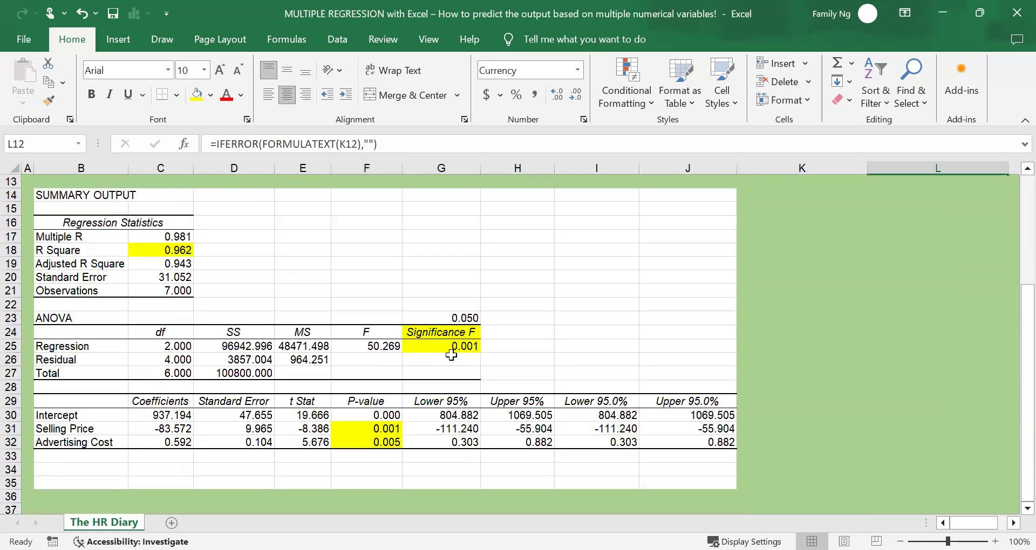
pyautogui.scroll(4, 651, 352)
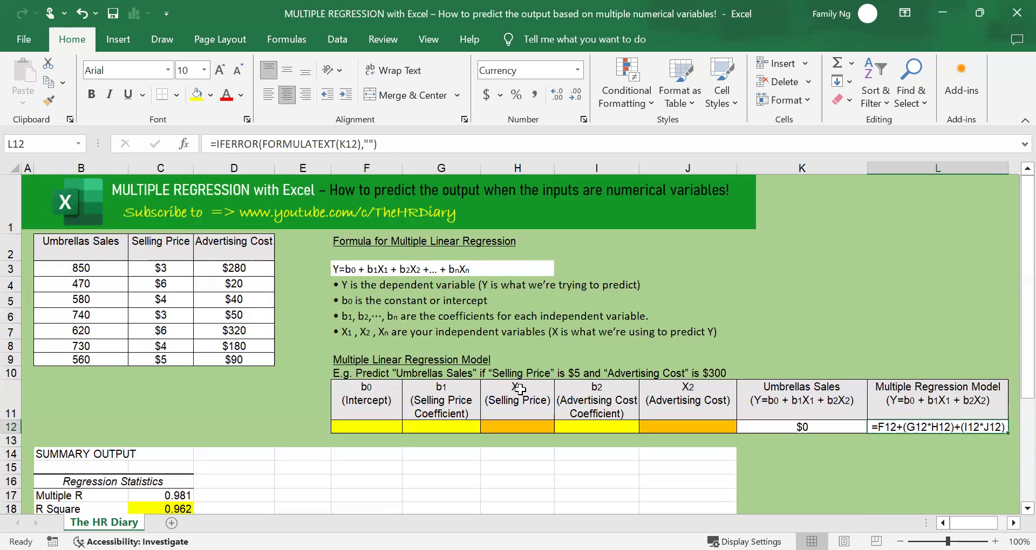
# Link the b0 (Intercept) cell F12 to the Intercept coefficient with the formula =C30.
pyautogui.click(374, 422)
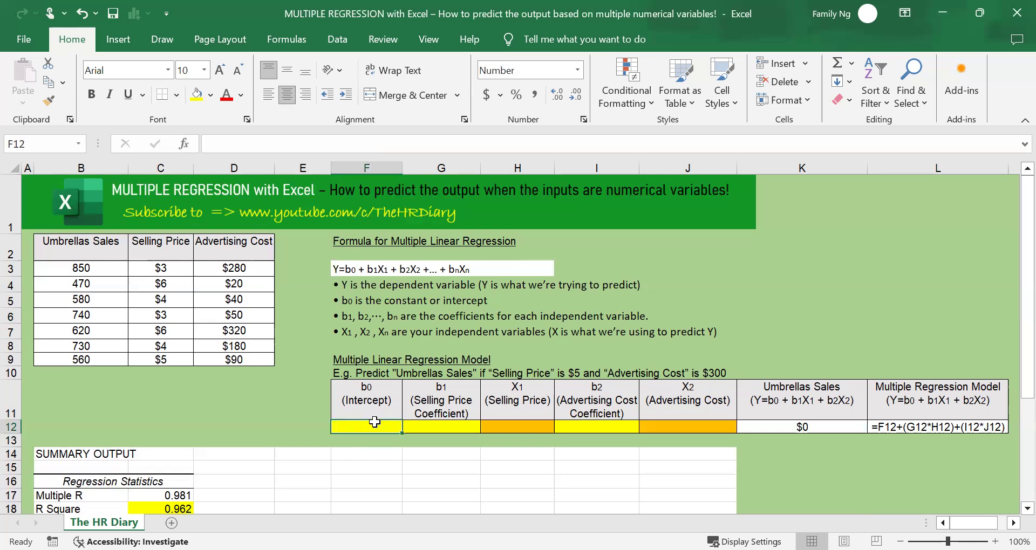
pyautogui.write('=')
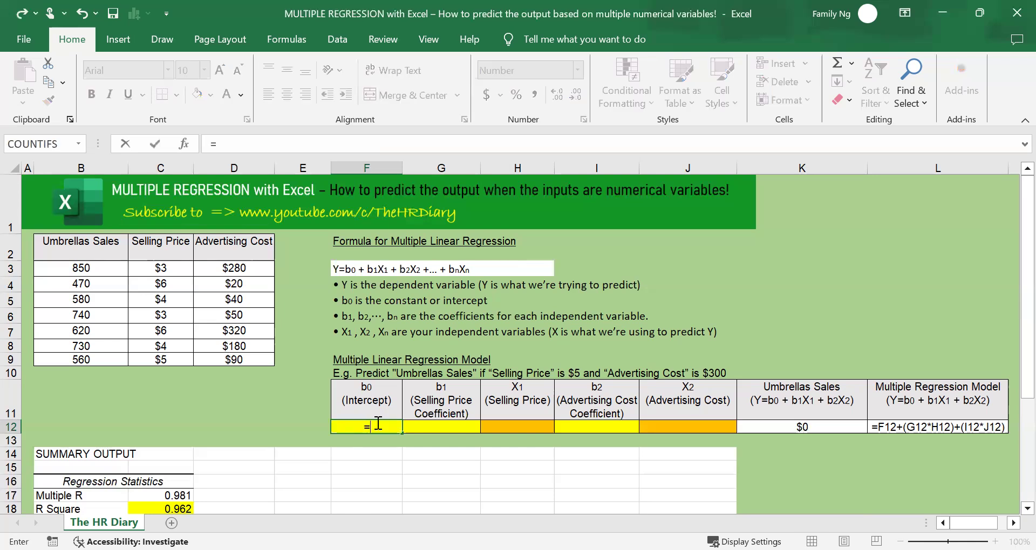
pyautogui.scroll(-5, 378, 423)
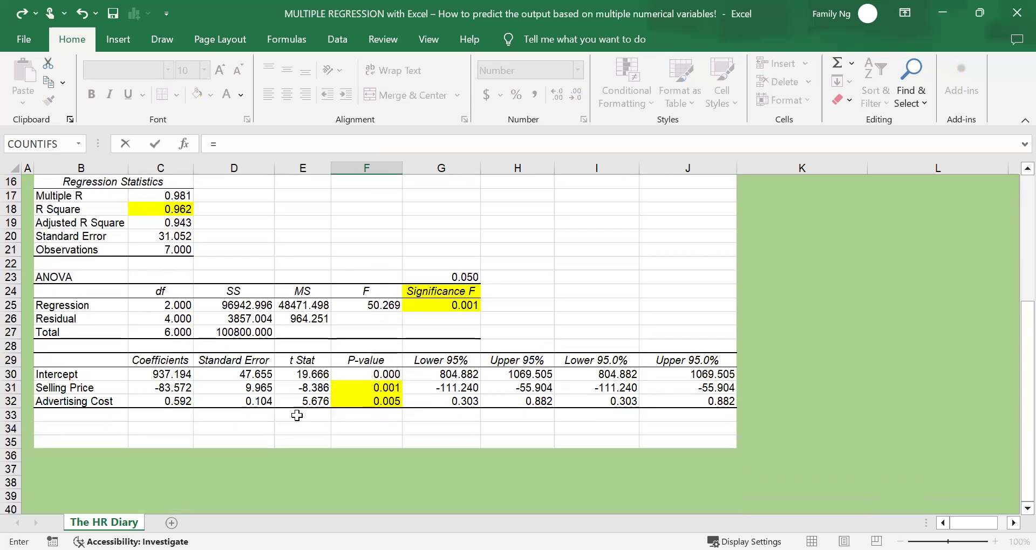
pyautogui.click(176, 380)
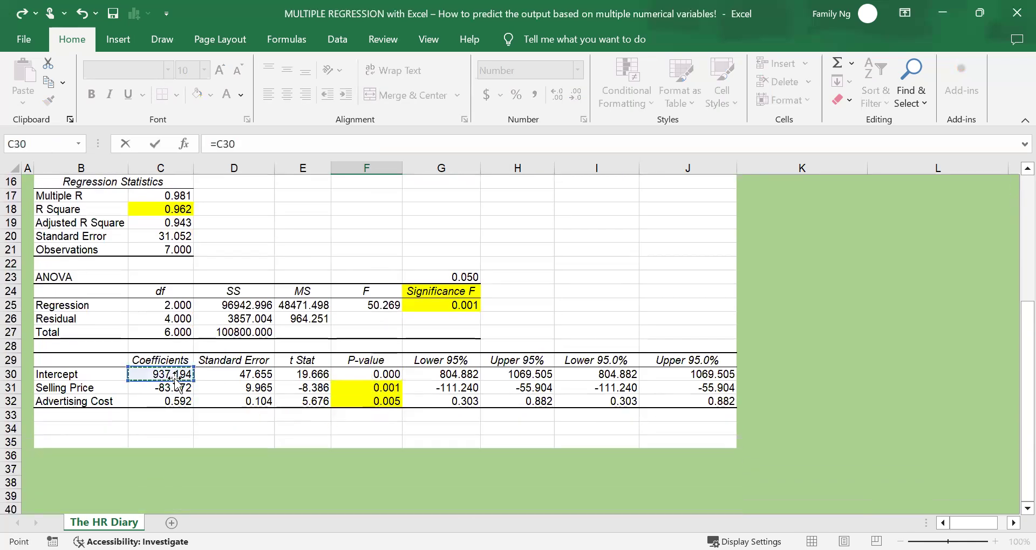
pyautogui.press('Return')
pyautogui.scroll(3, 620, 339)
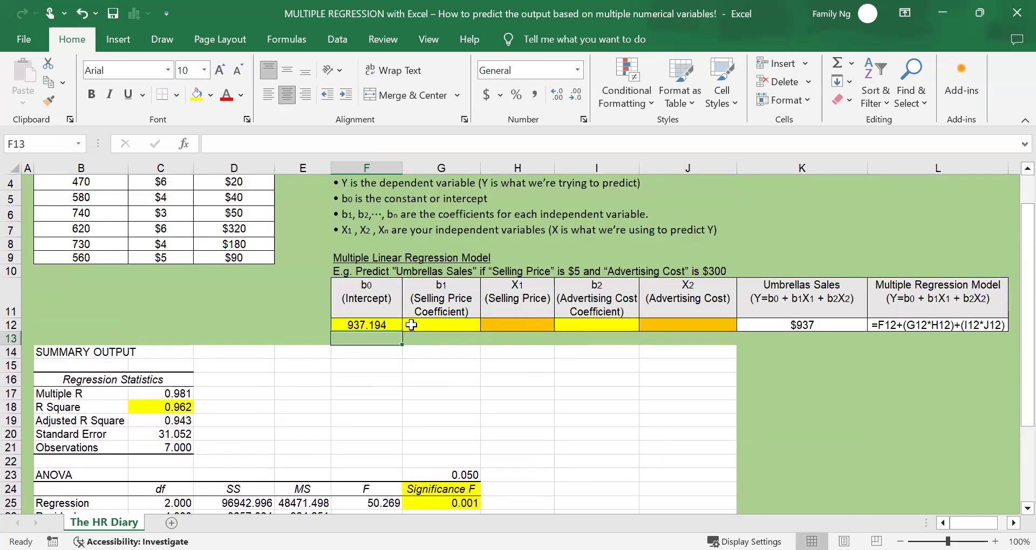
# Re-enter =C30 in the b0 (Intercept) cell F12 and highlight the Intercept coefficient C30 with a yellow fill.
pyautogui.scroll(1, 649, 367)
pyautogui.keyDown('ctrl'); pyautogui.scroll(-1, 649, 367); pyautogui.keyUp('ctrl')
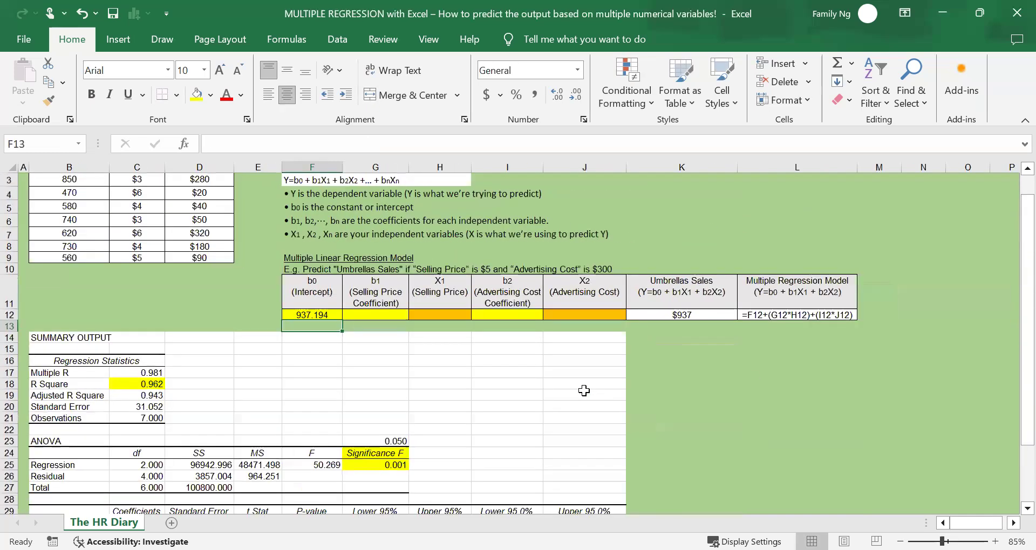
pyautogui.scroll(-2, 584, 387)
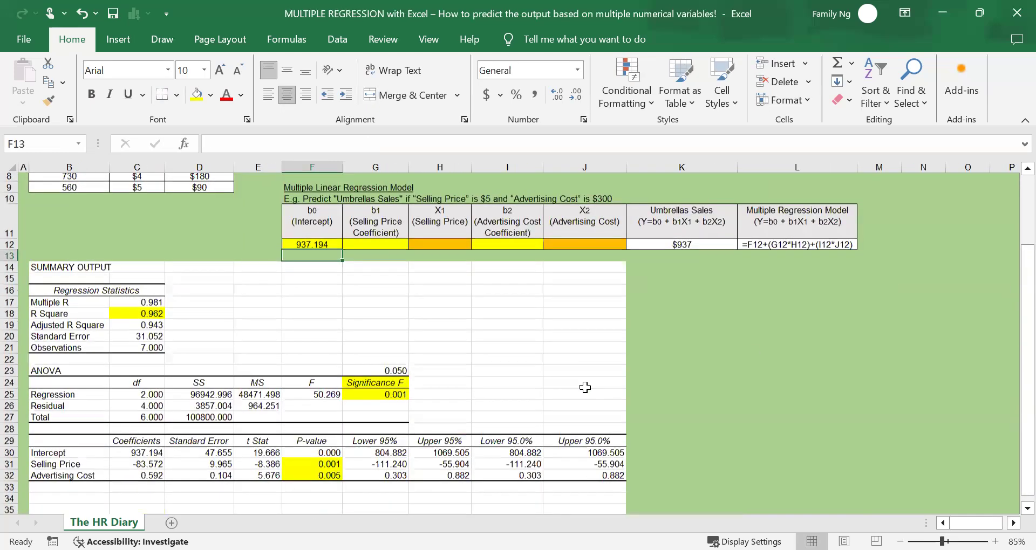
pyautogui.click(321, 236)
pyautogui.write('=')
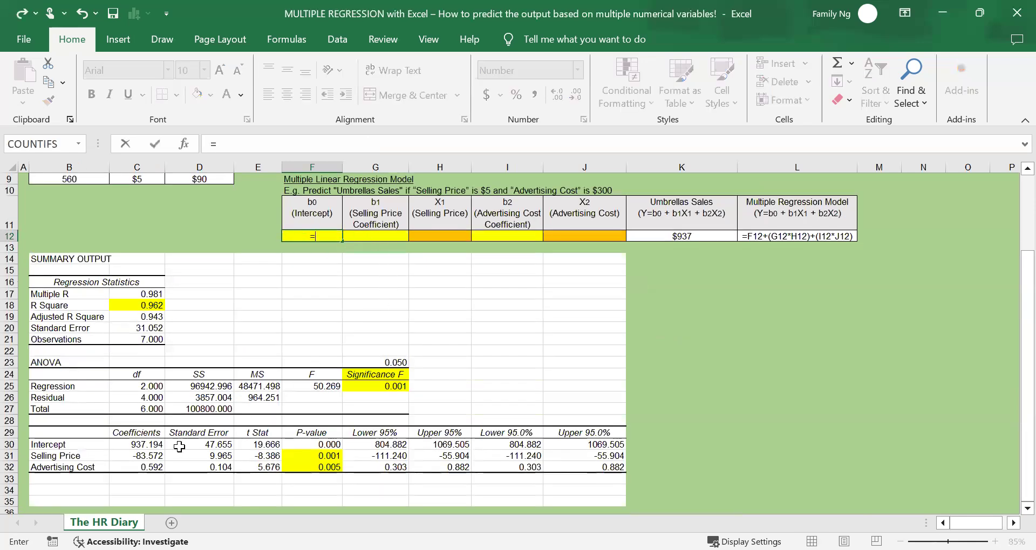
pyautogui.click(154, 445)
pyautogui.press('Return')
pyautogui.click(154, 445)
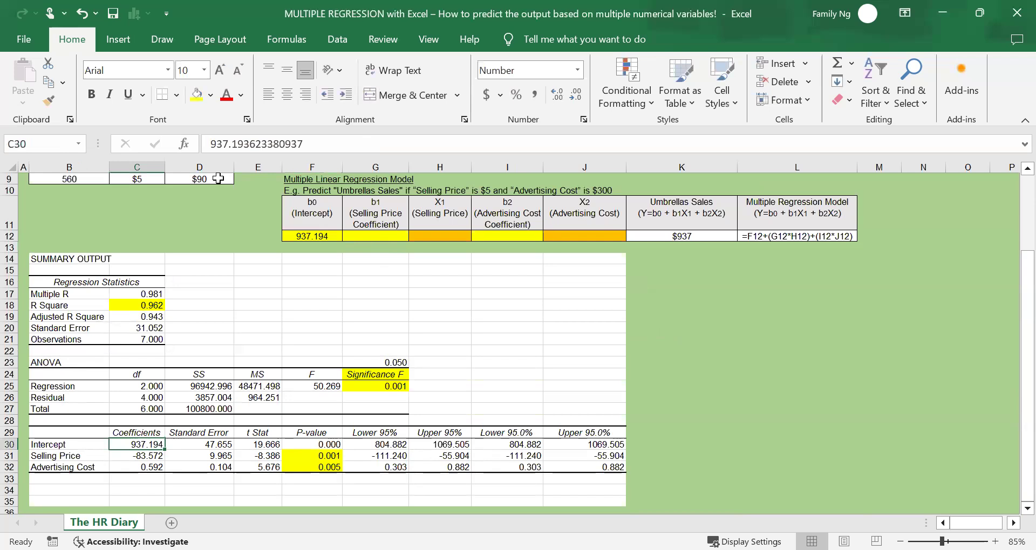
pyautogui.click(197, 97)
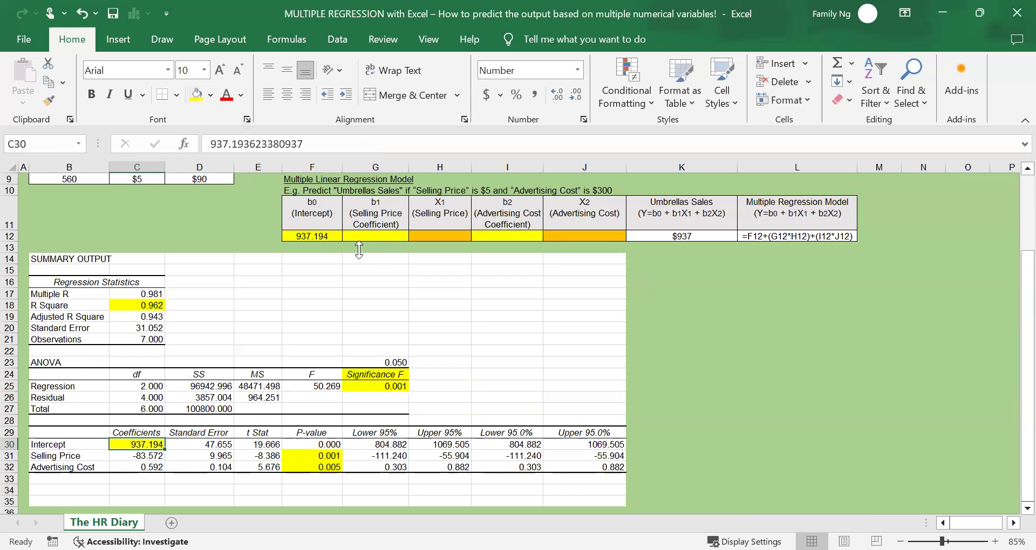
# Link the b1 (Selling Price Coefficient) cell G12 to the Selling Price coefficient with the formula =C31.
pyautogui.click(392, 236)
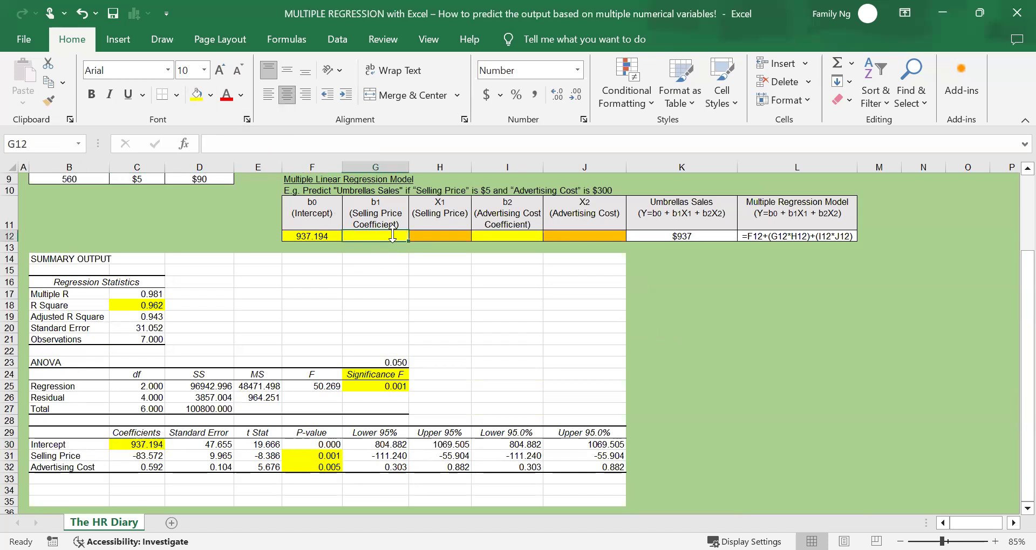
pyautogui.write('=')
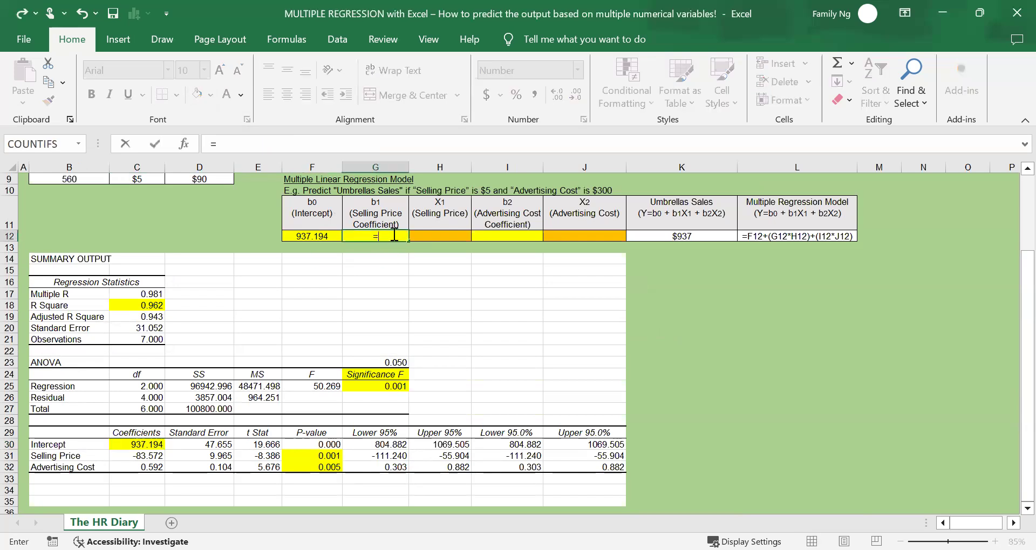
pyautogui.click(149, 456)
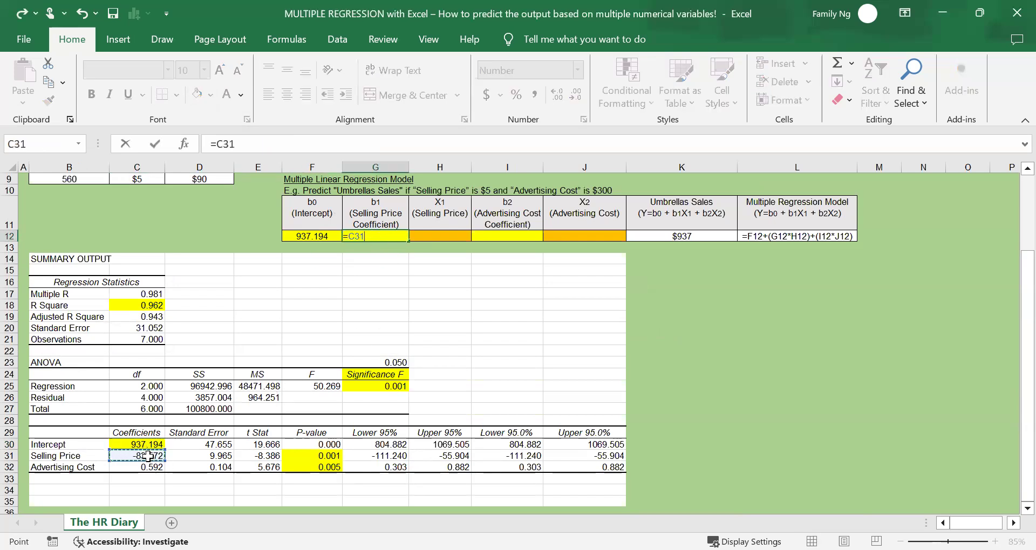
pyautogui.press('Return')
pyautogui.click(398, 236)
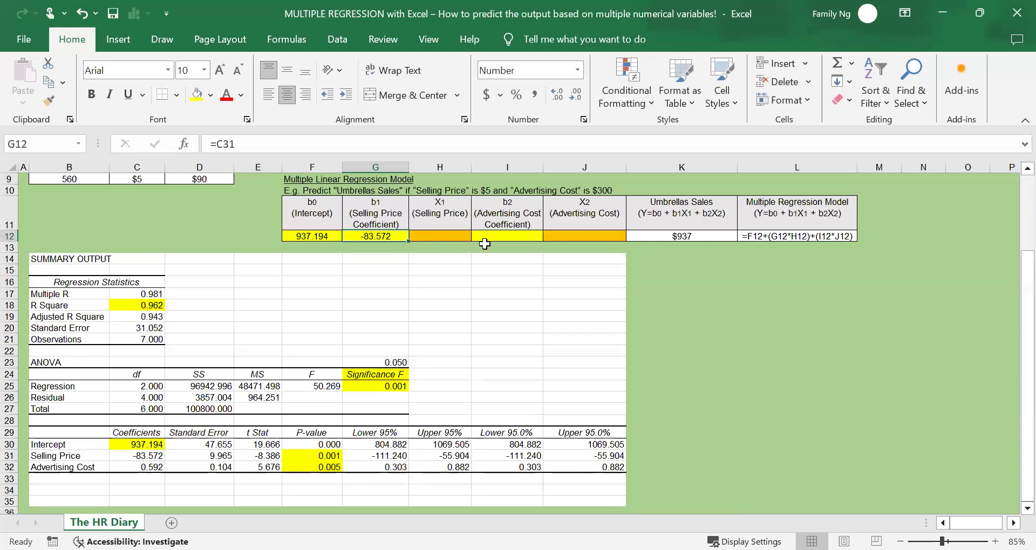
# Link the b2 (Advertising Cost Coefficient) cell I12 to the Advertising Cost coefficient with the formula =C32.
pyautogui.click(530, 237)
pyautogui.write('=')
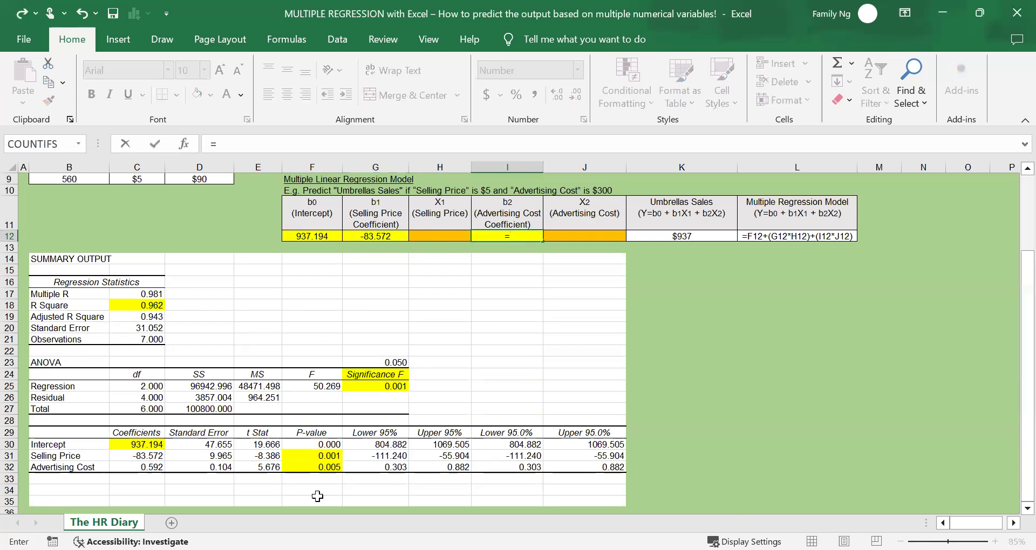
pyautogui.click(132, 468)
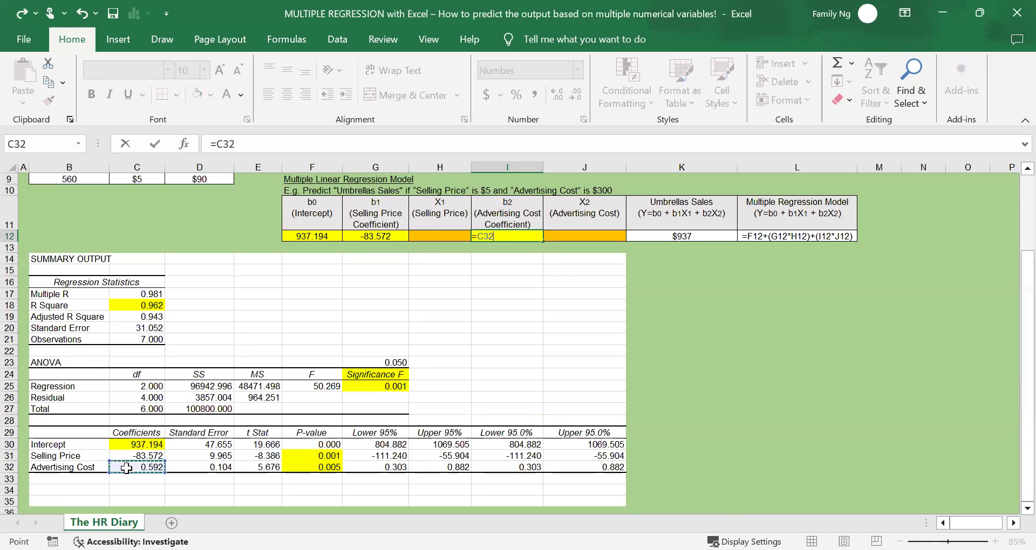
pyautogui.press('Return')
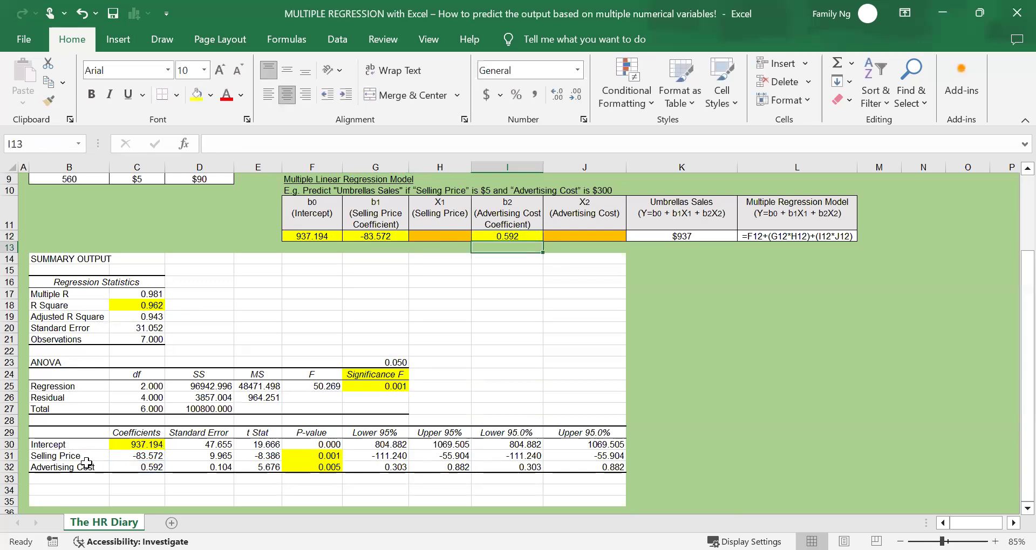
pyautogui.click(518, 238)
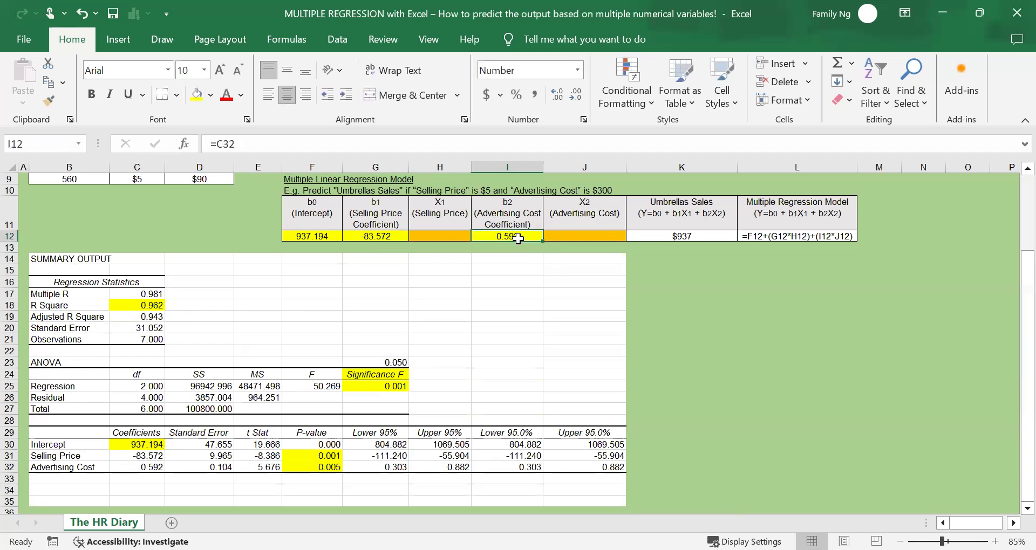
# Review the model formula in L12 and the example in F10, and enter 5 as the X1 (Selling Price) in H12.
pyautogui.scroll(1, 555, 328)
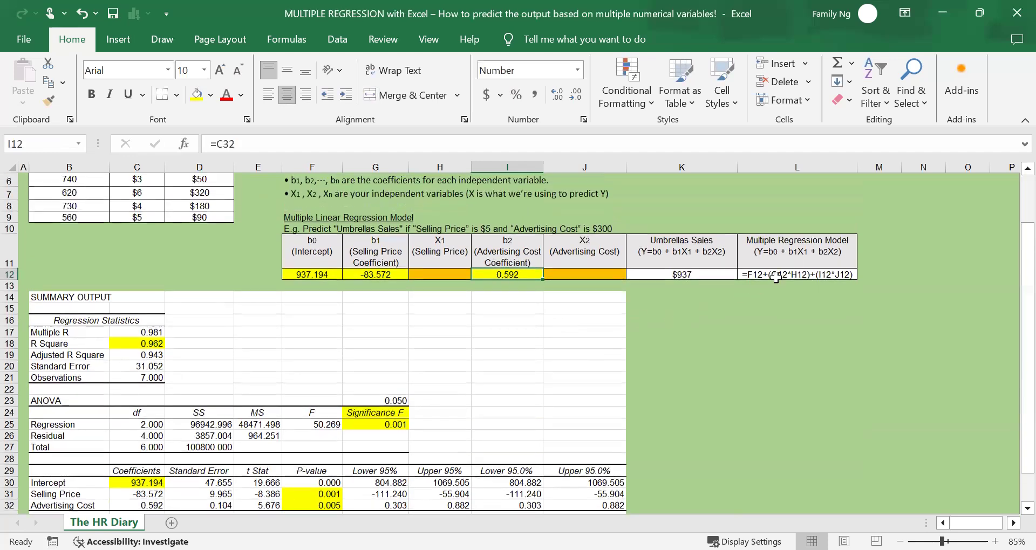
pyautogui.scroll(1, 719, 319)
pyautogui.scroll(1, 718, 320)
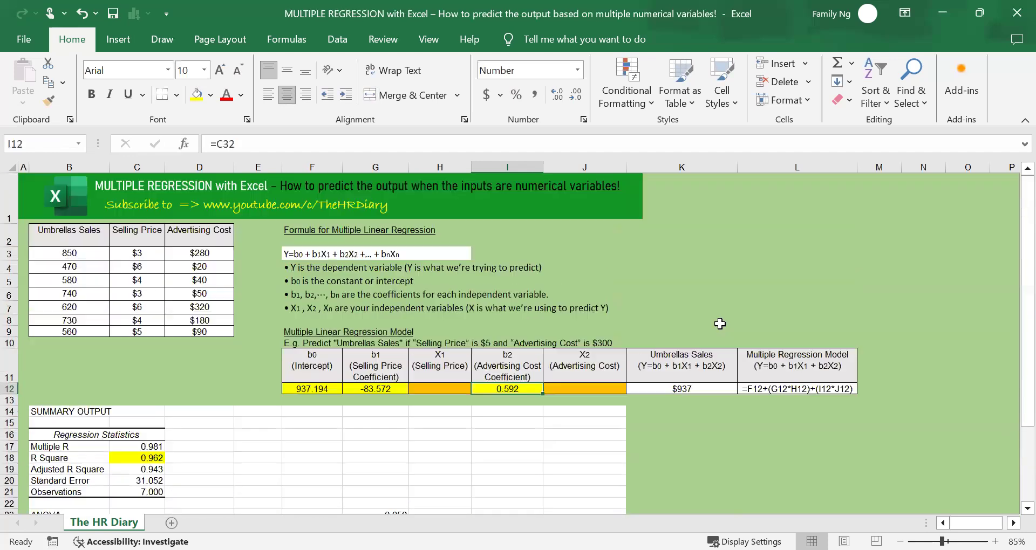
pyautogui.click(791, 390)
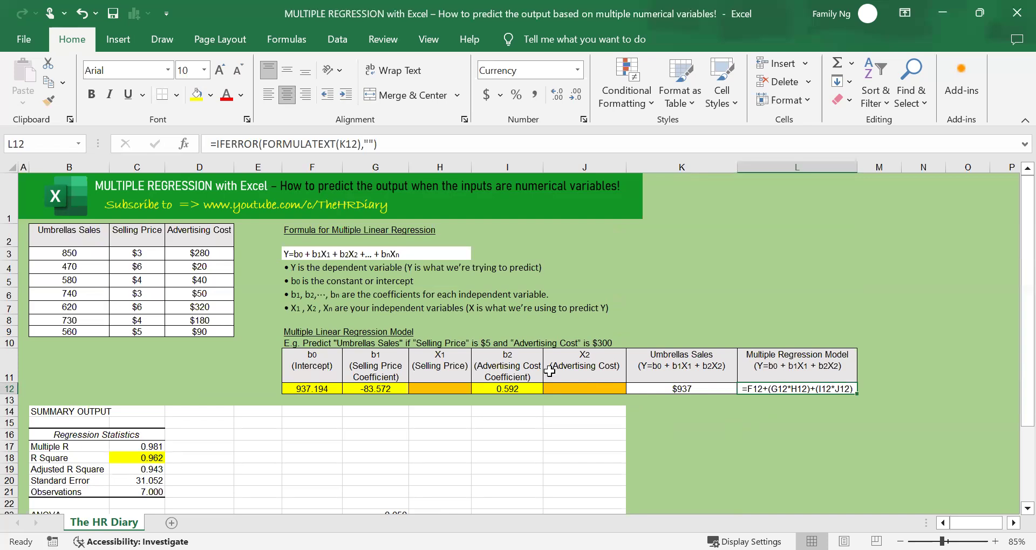
pyautogui.click(309, 343)
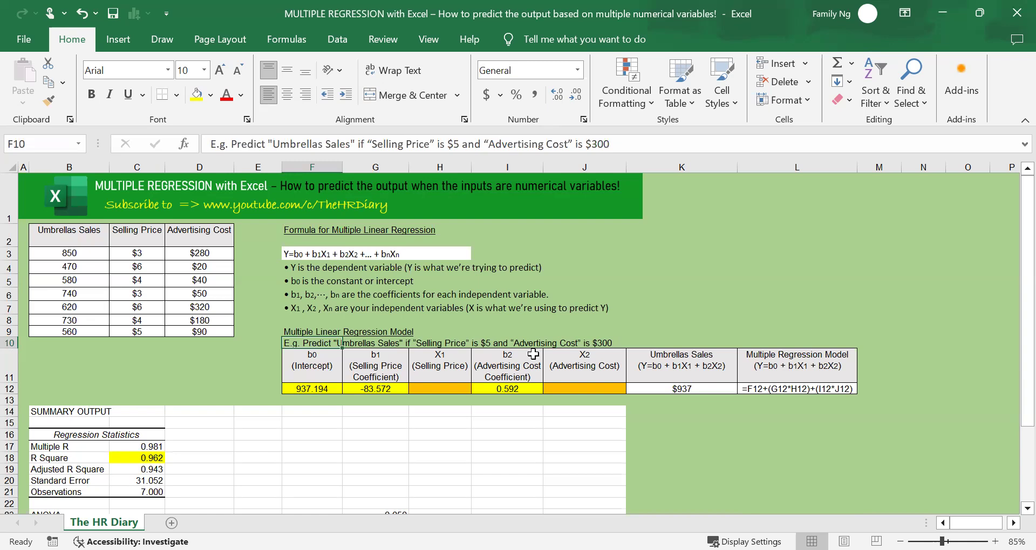
pyautogui.click(448, 390)
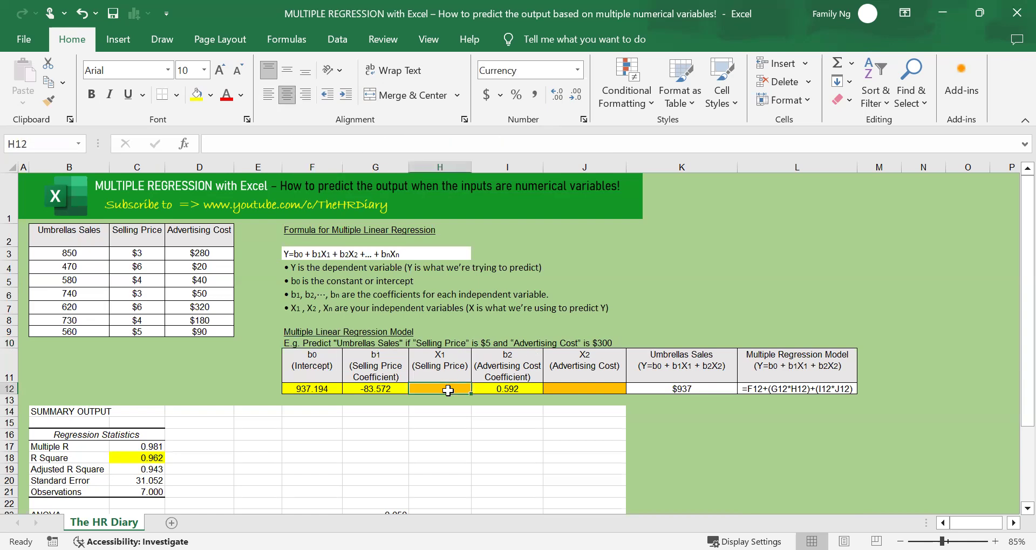
pyautogui.write('5')
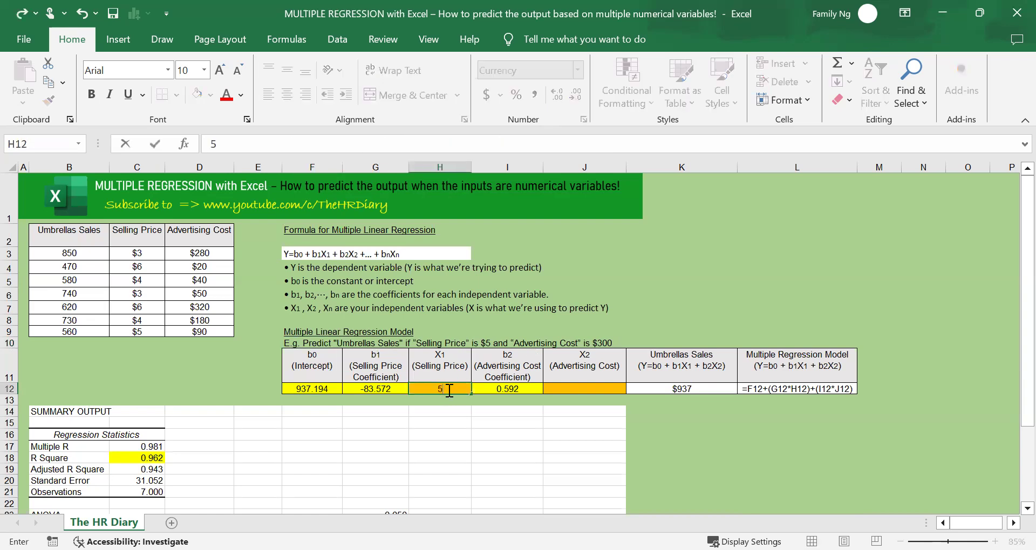
pyautogui.click(615, 401)
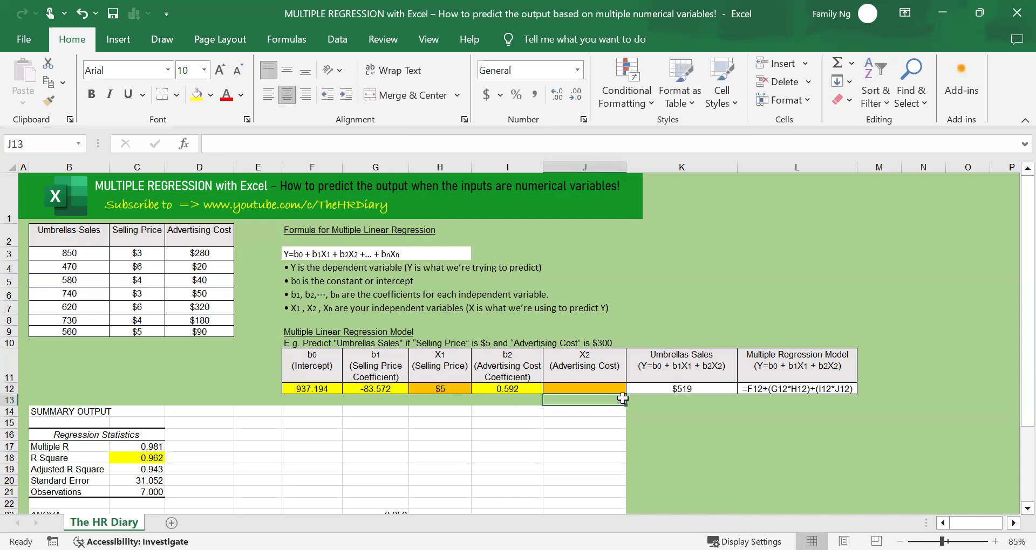
# Enter 300 as the X2 (Advertising Cost) in J12 and review the predicted Umbrellas Sales in K12 against both inputs.
pyautogui.click(605, 387)
pyautogui.write('3')
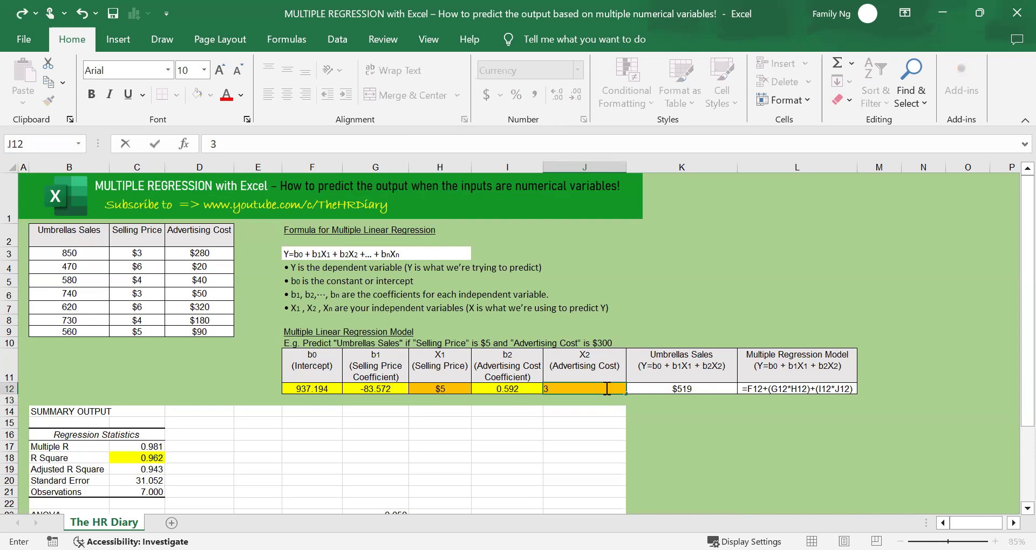
pyautogui.write('00')
pyautogui.press('Return')
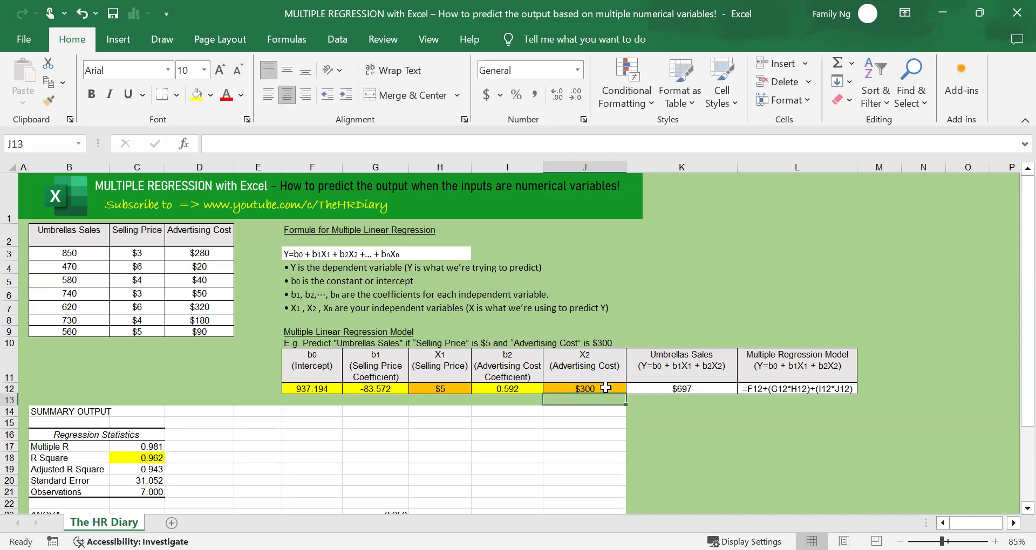
pyautogui.click(719, 387)
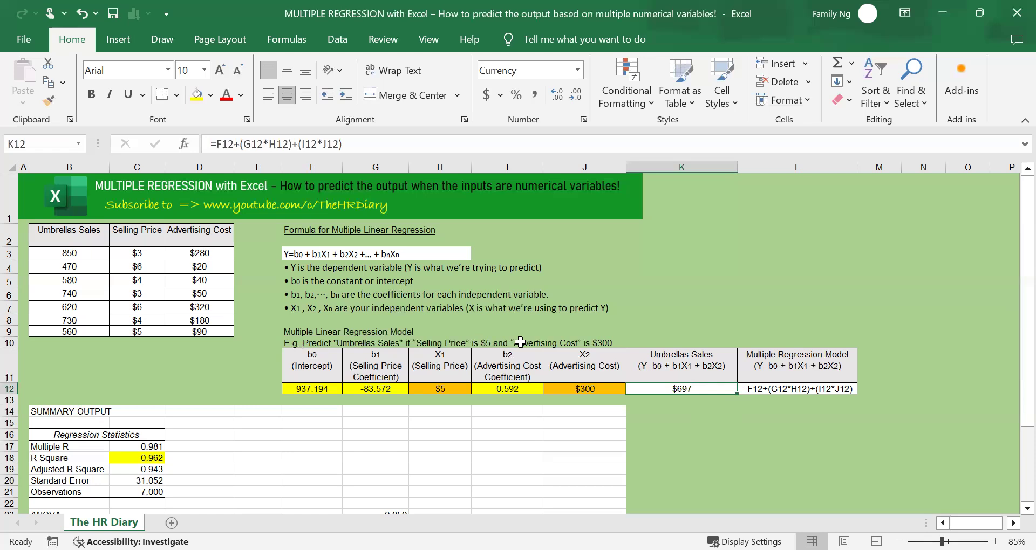
pyautogui.click(445, 390)
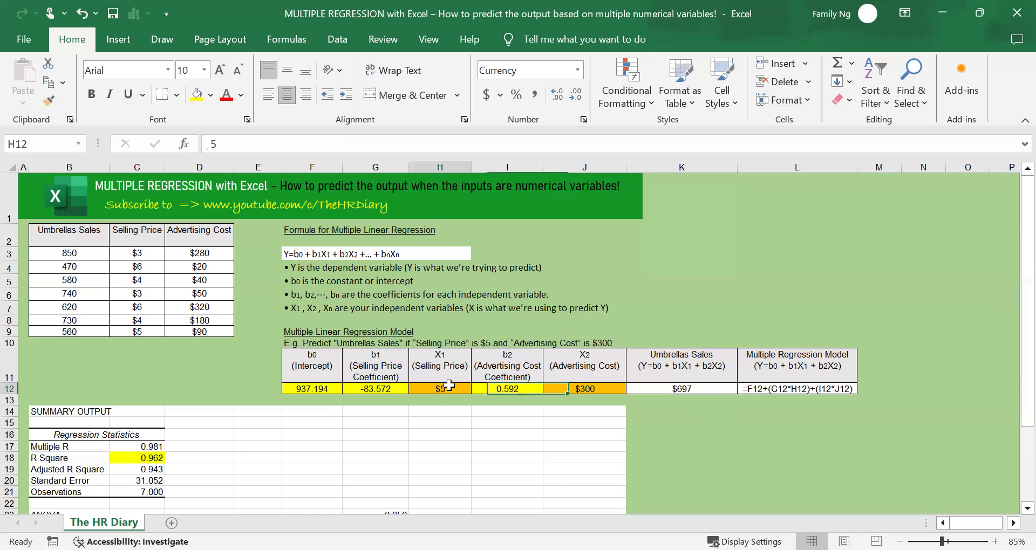
pyautogui.click(610, 391)
pyautogui.click(681, 387)
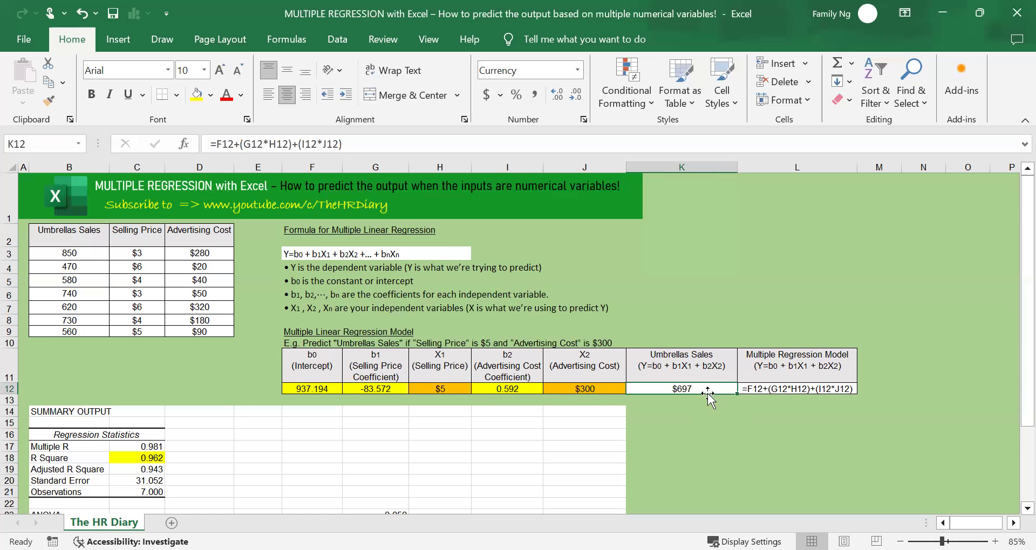
# Change the X1 (Selling Price) in H12 to 10 and check the predicted Umbrellas Sales in K12.
pyautogui.click(436, 390)
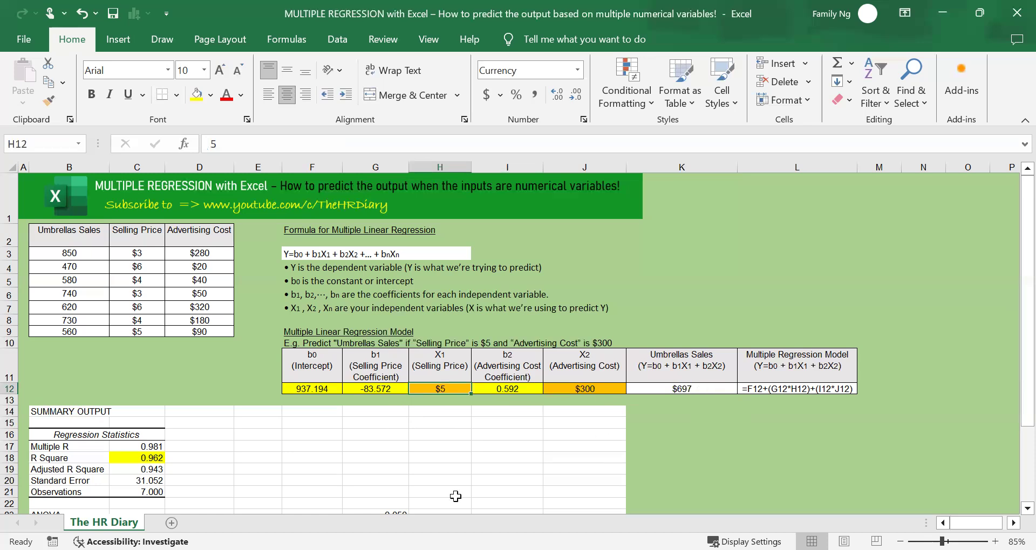
pyautogui.write('10')
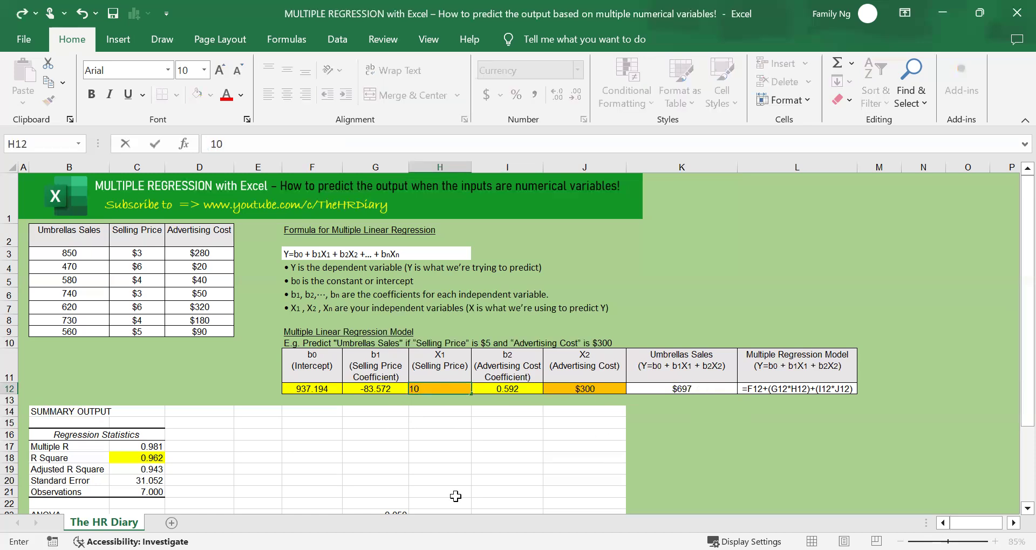
pyautogui.press('Return')
pyautogui.click(715, 383)
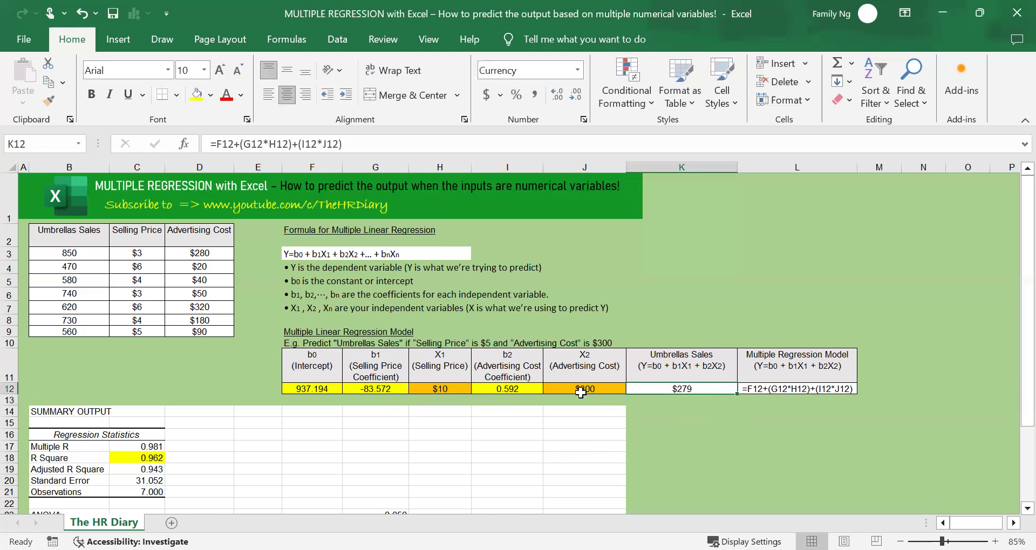
pyautogui.click(459, 388)
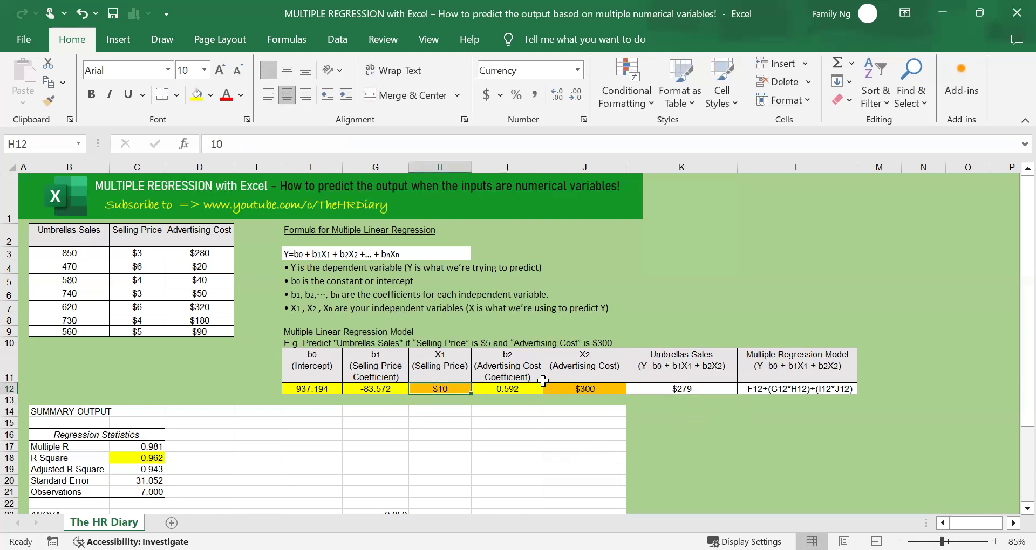
pyautogui.click(690, 386)
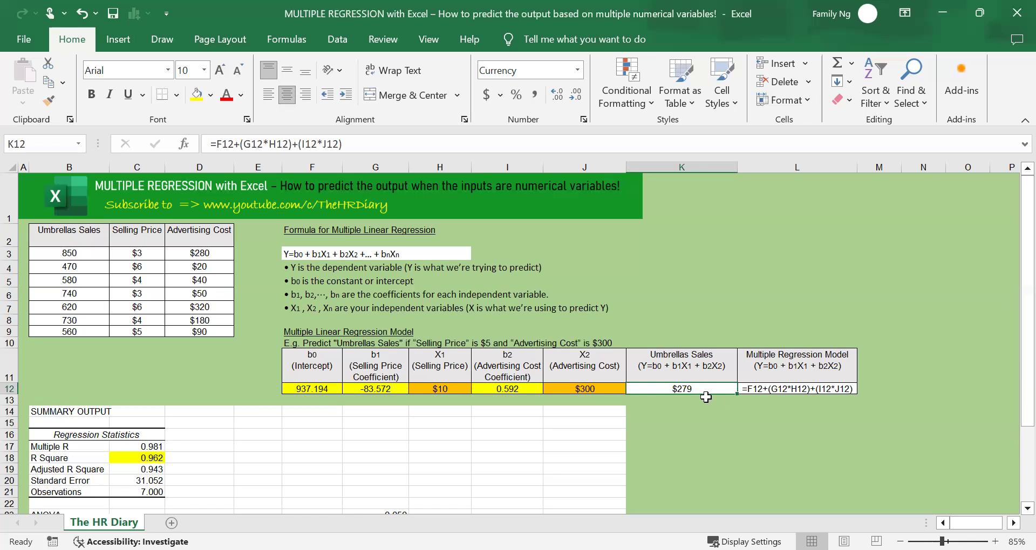
# Switch the Selling Price in H12 to 5 and back to 10 to compare the predicted Umbrellas Sales in K12.
pyautogui.click(438, 389)
pyautogui.write('5')
pyautogui.click(704, 430)
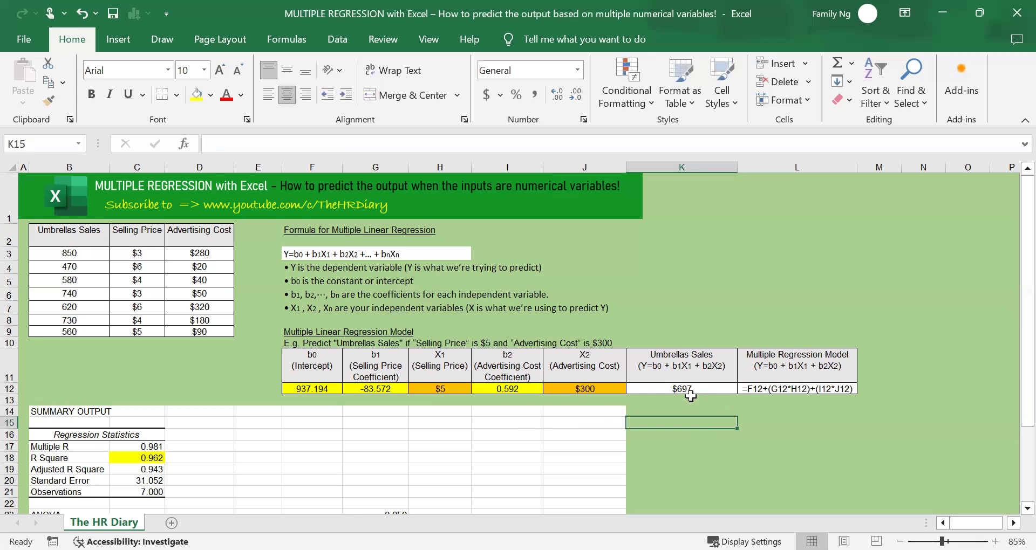
pyautogui.click(464, 389)
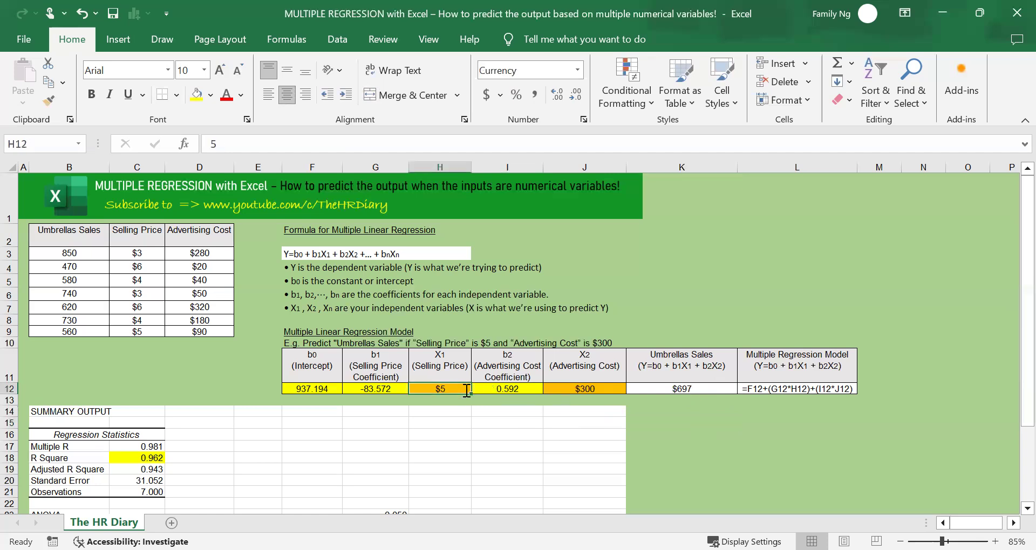
pyautogui.write('10')
pyautogui.click(708, 434)
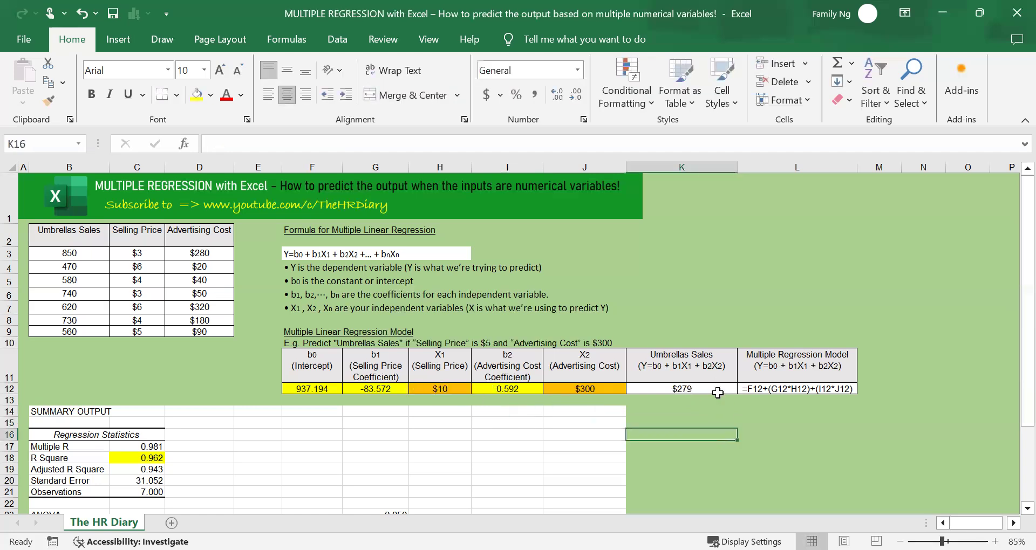
pyautogui.click(717, 389)
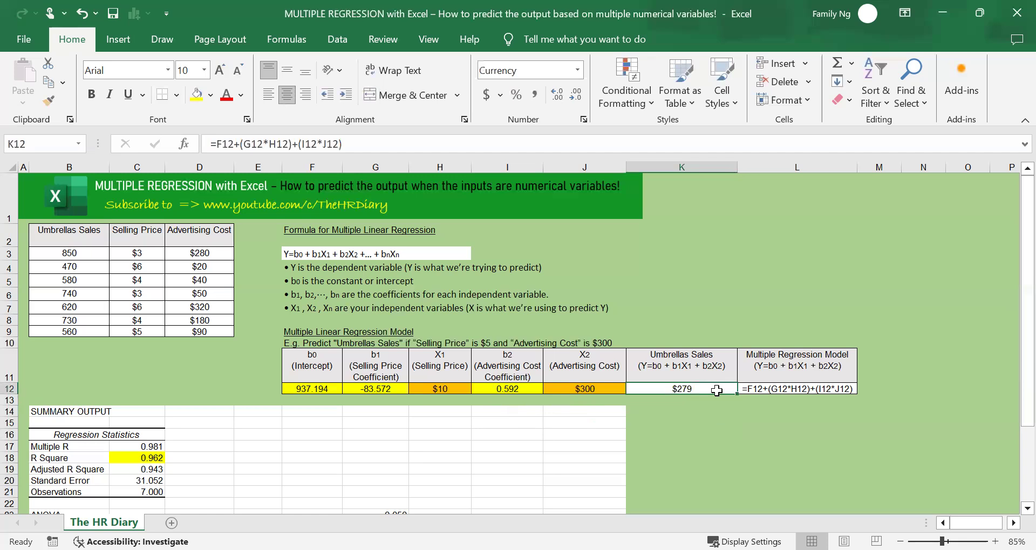
# Change the X2 (Advertising Cost) in J12 to 600 and check the predicted Umbrellas Sales in K12.
pyautogui.click(616, 389)
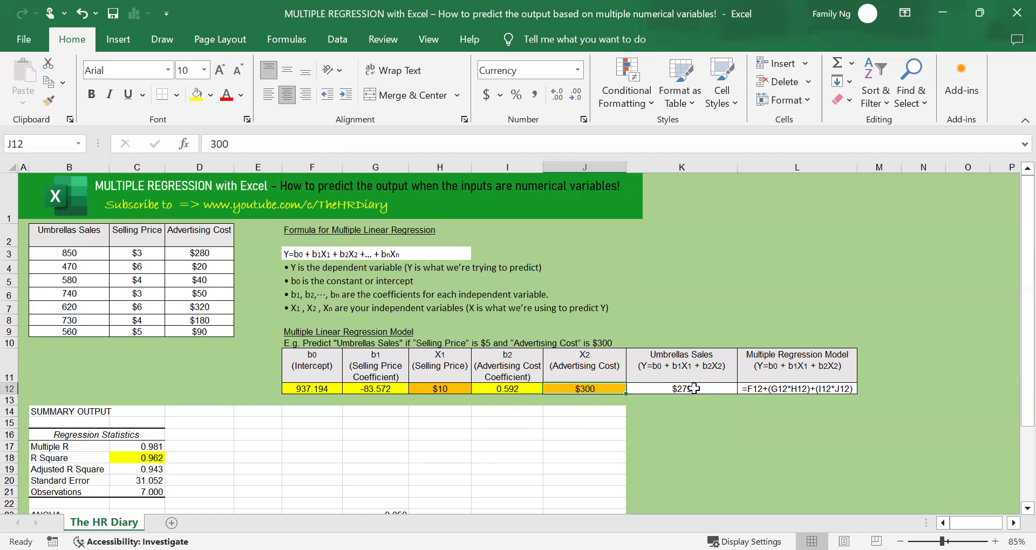
pyautogui.write('600')
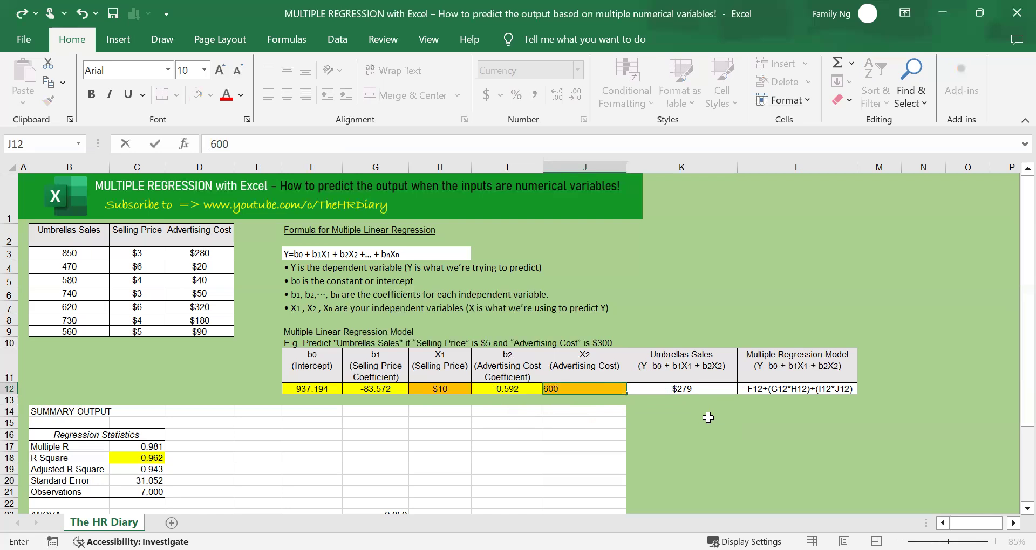
pyautogui.press('Return')
pyautogui.click(722, 391)
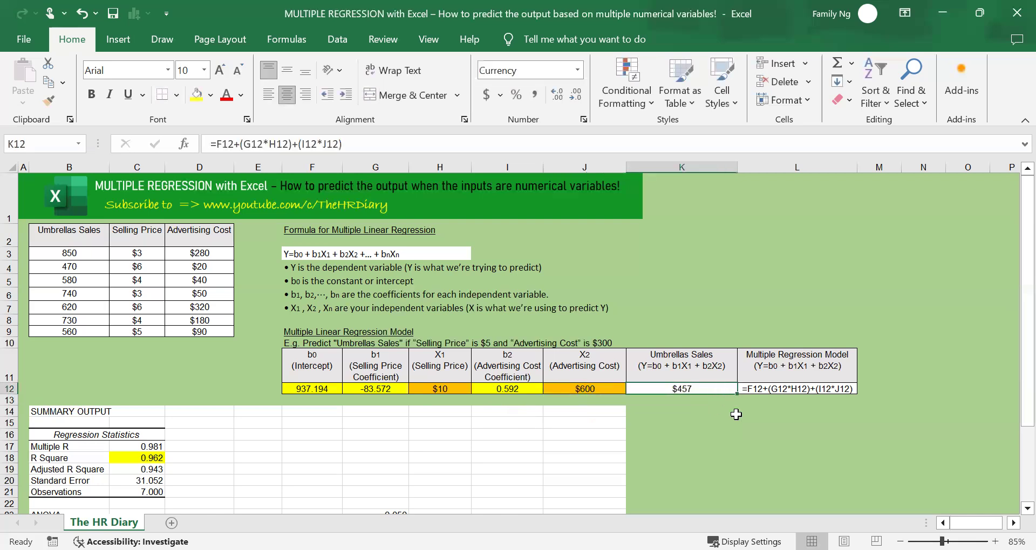